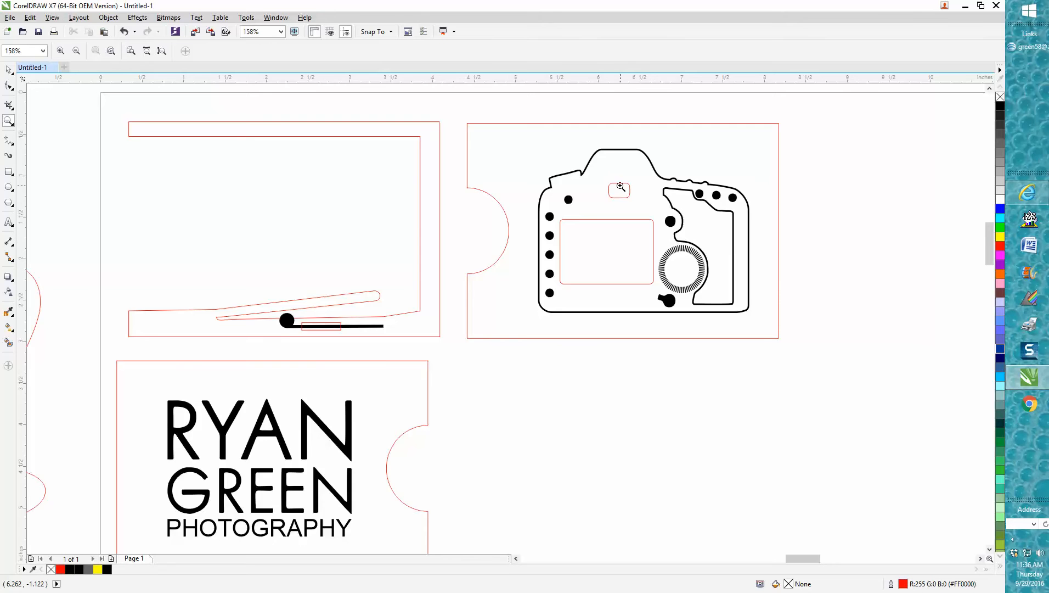
Step: Examine the small red-outlined part drawings and compare the edge quality of the two large camera silhouettes
scroll(621, 188, "down", 3)
left_click_drag(453, 233, 524, 277)
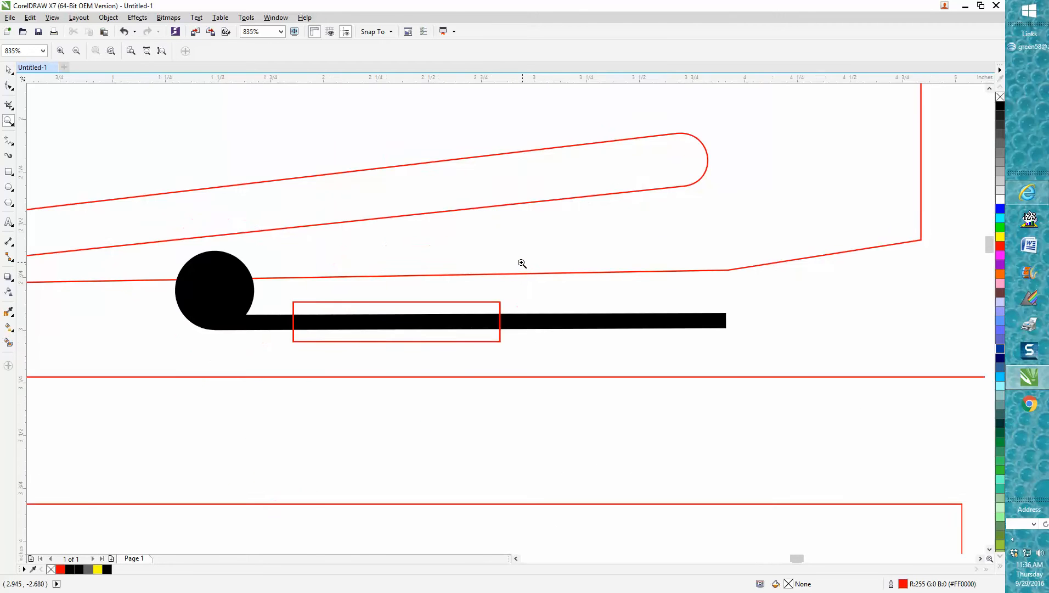
scroll(523, 263, "down", 11)
scroll(520, 259, "down", 3)
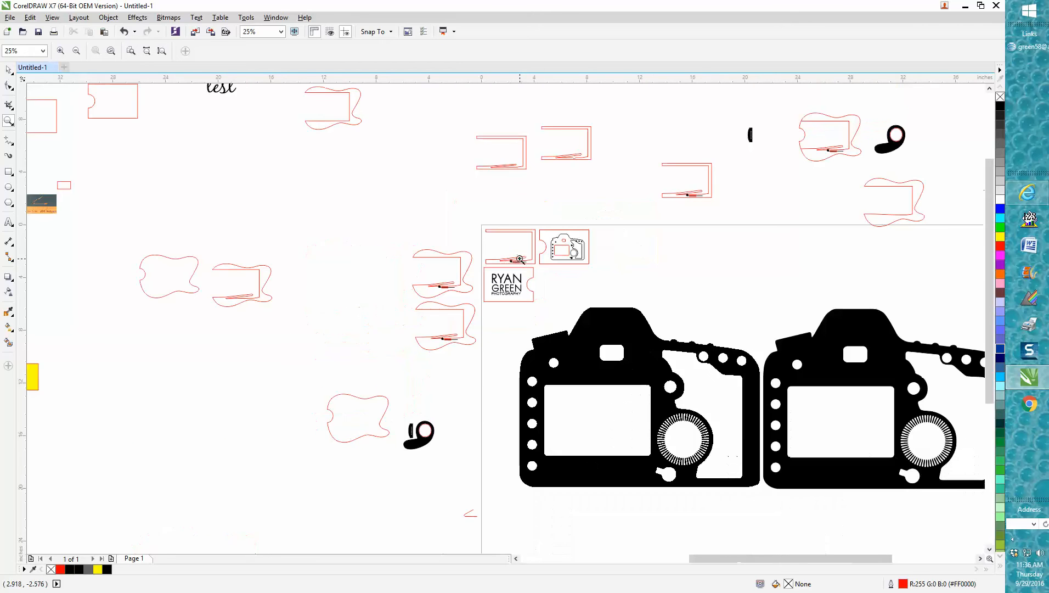
left_click(8, 122)
left_click_drag(498, 288, 931, 507)
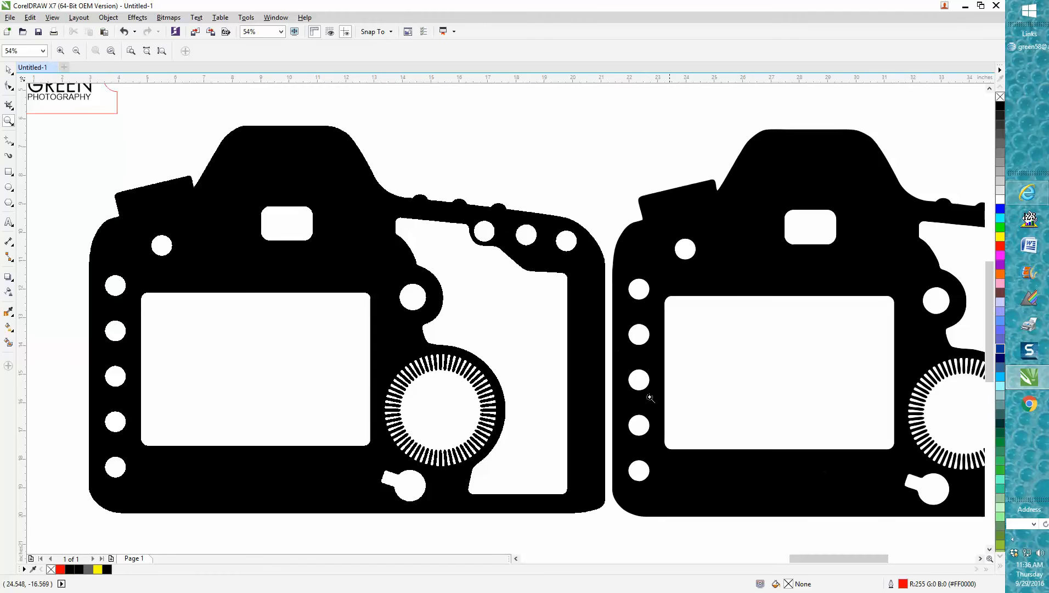
left_click_drag(546, 206, 663, 283)
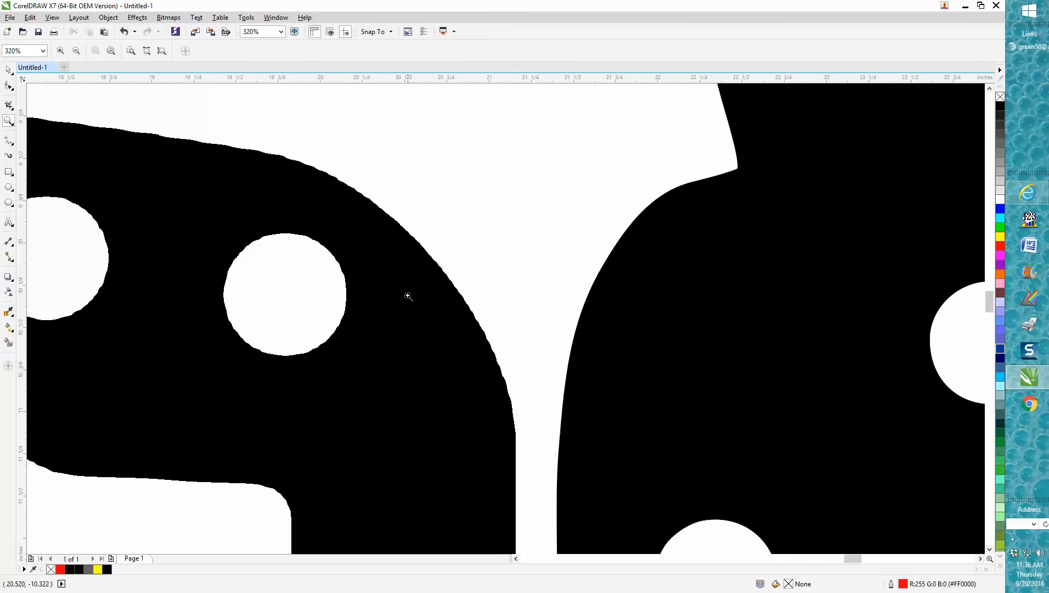
scroll(711, 278, "down", 3)
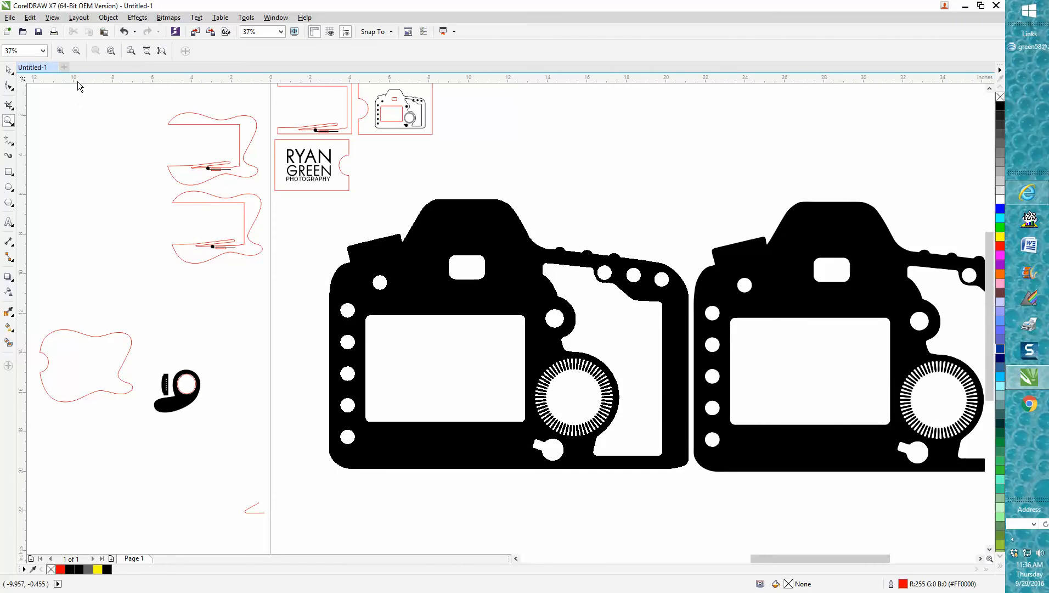
Step: Convert the left camera image to a 300 dpi Black and White (1-bit) bitmap
left_click(9, 70)
left_click(461, 209)
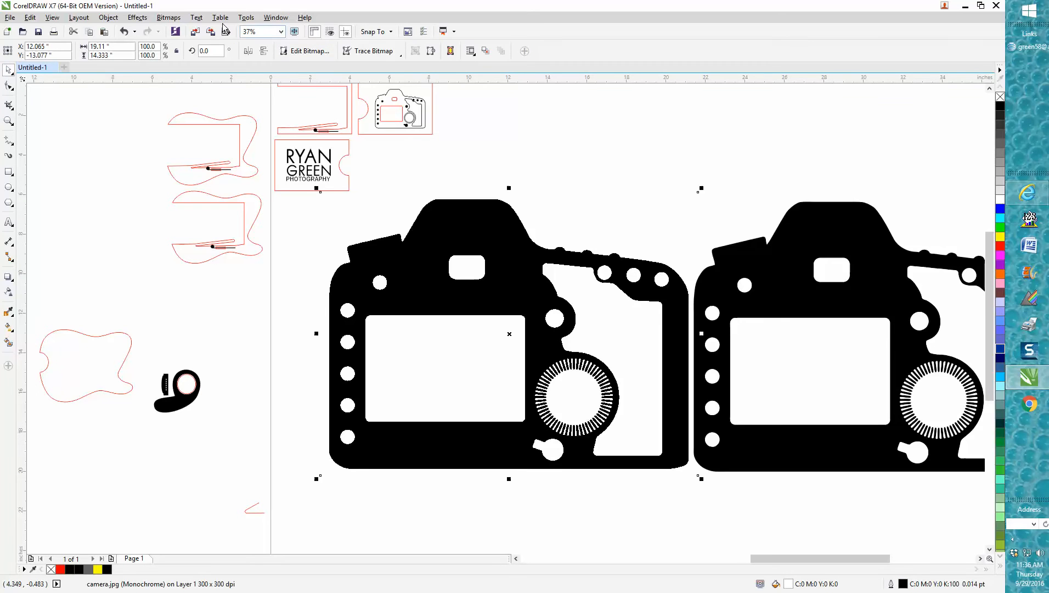
left_click(163, 18)
left_click(174, 32)
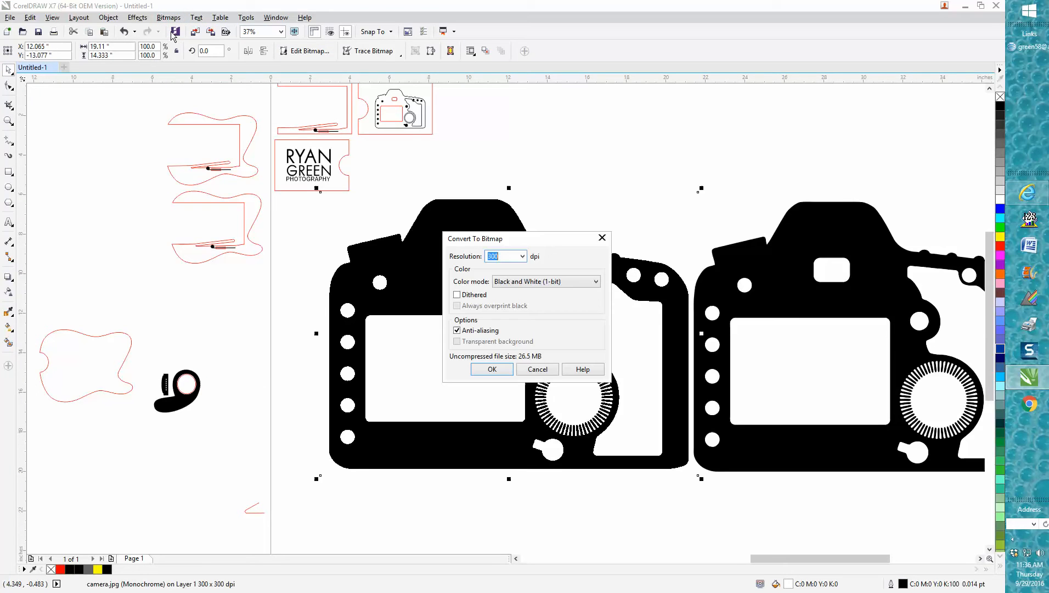
left_click(479, 371)
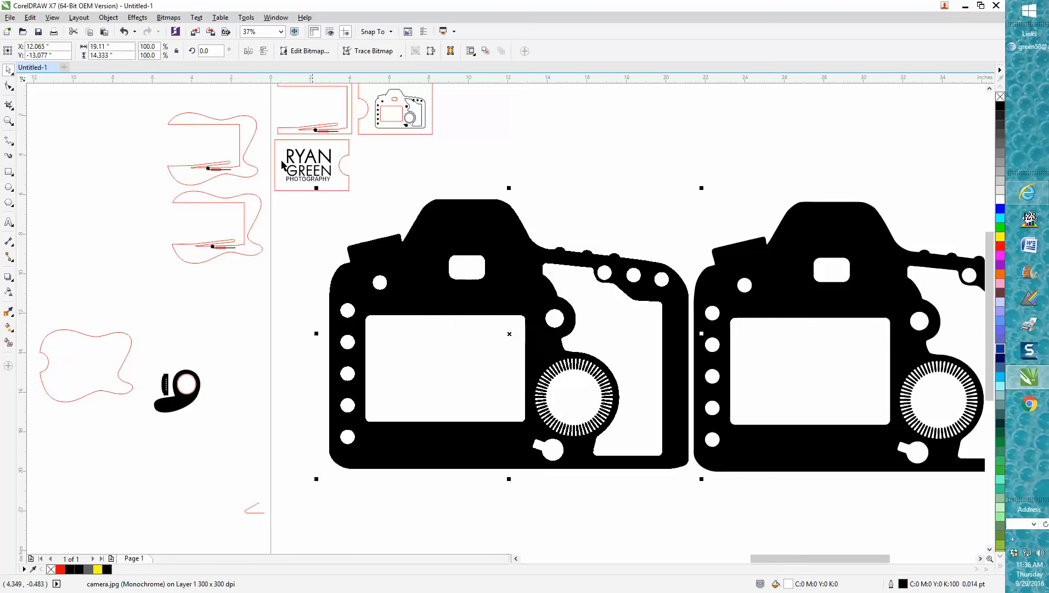
Step: Try an outline trace of the left camera bitmap as Clipart with the bitmap reduced, and cancel the trace
left_click(168, 17)
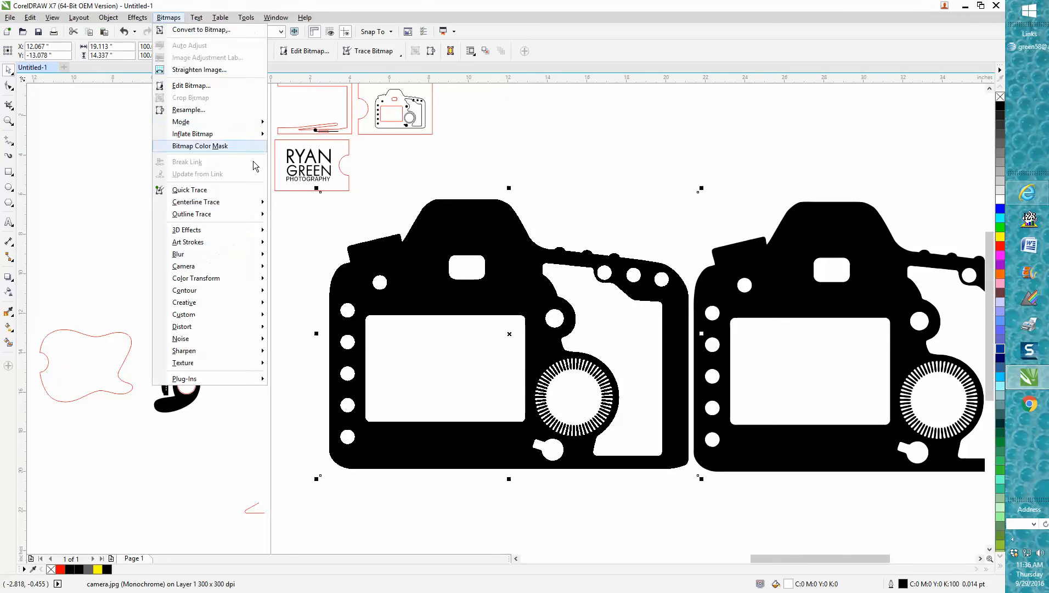
mouse_move(214, 215)
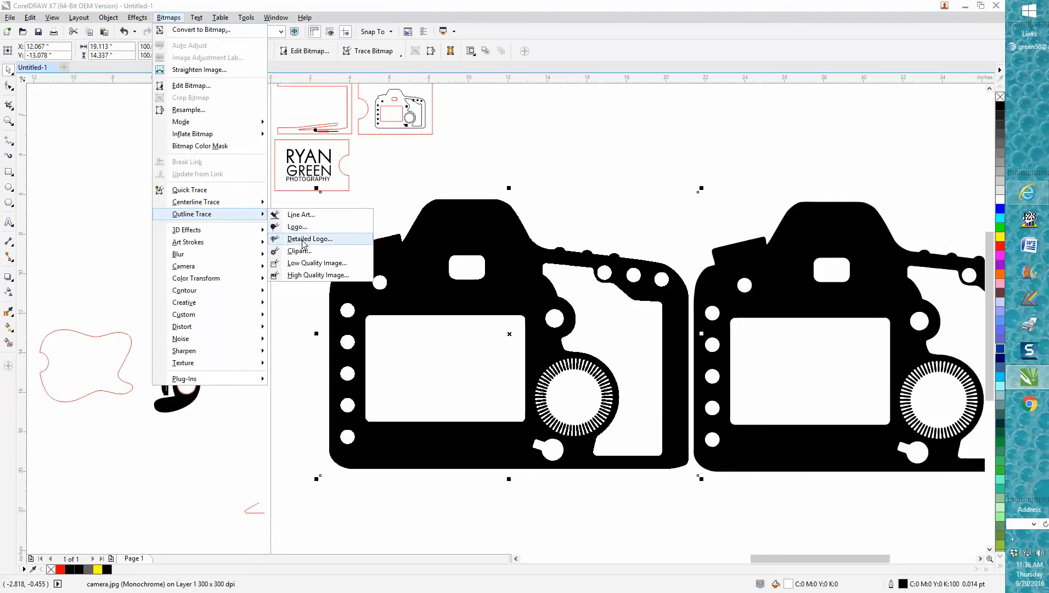
left_click(304, 254)
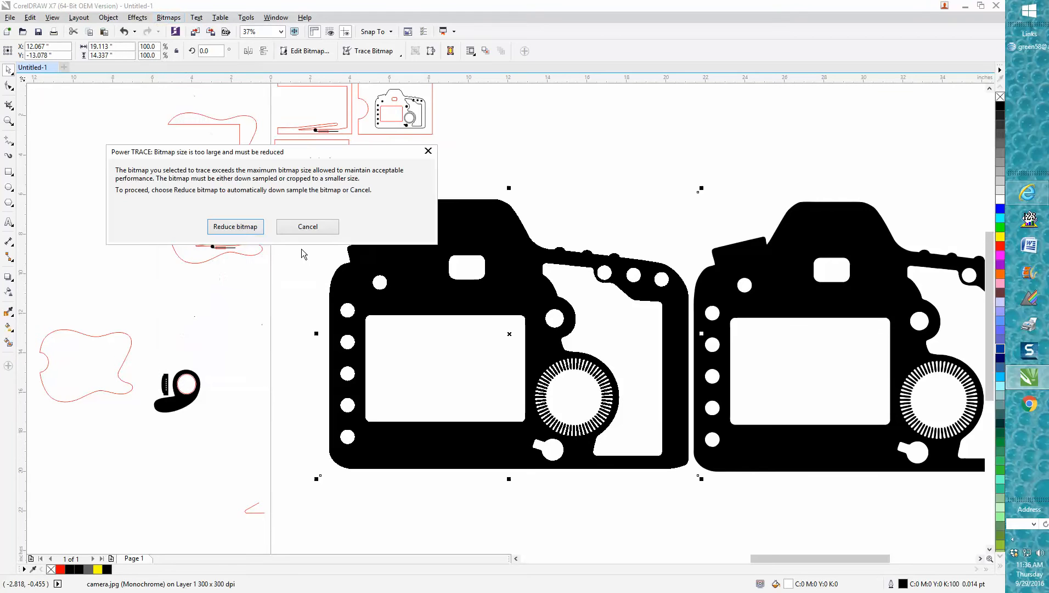
left_click(248, 230)
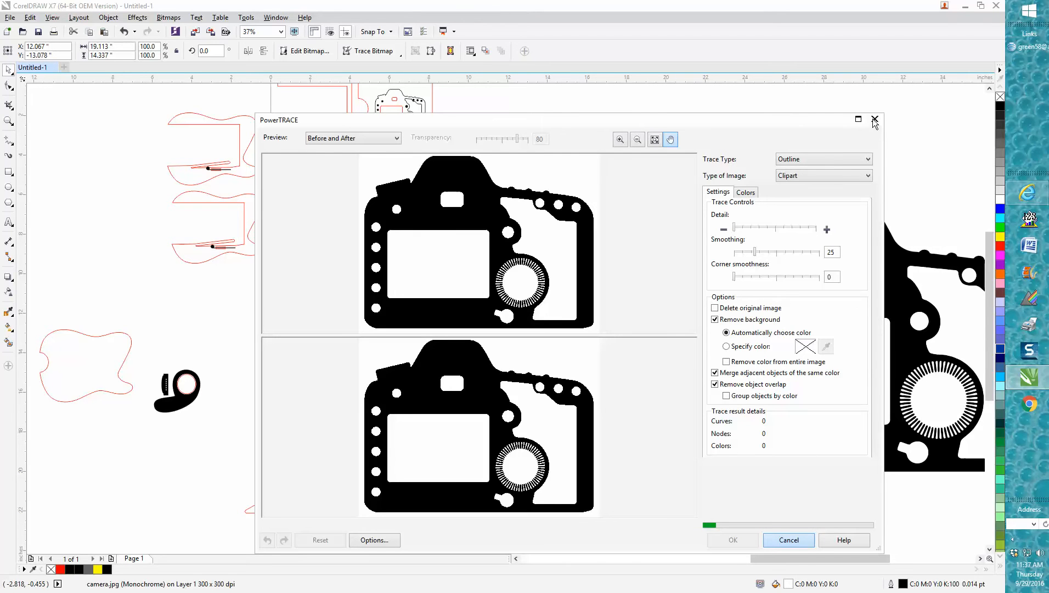
left_click(789, 536)
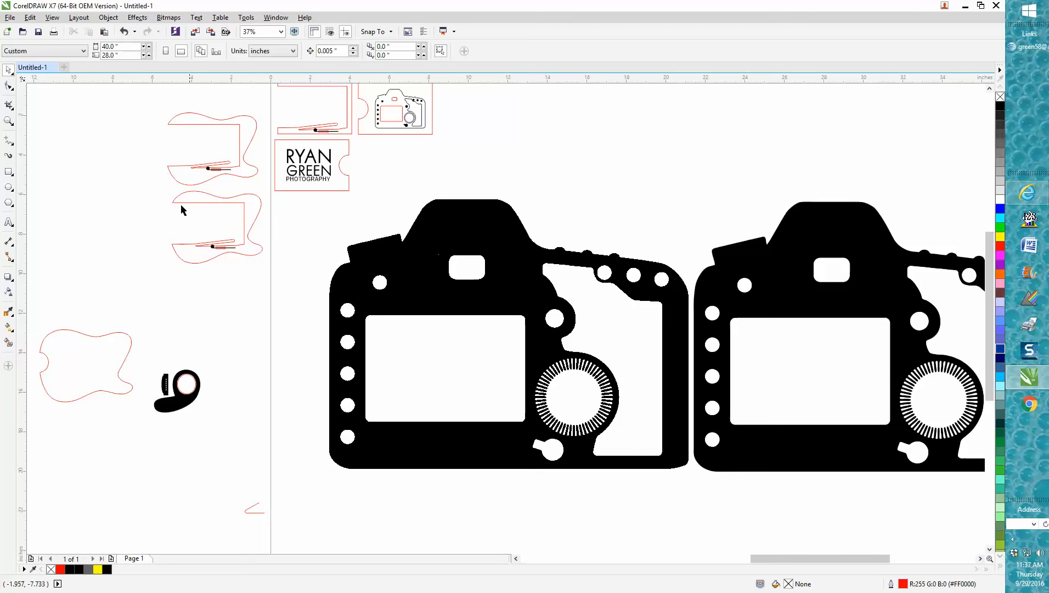
Step: Inspect the left camera bitmap's rough edges and delete that bitmap, keeping the vector camera
left_click(9, 121)
left_click_drag(637, 242, 727, 318)
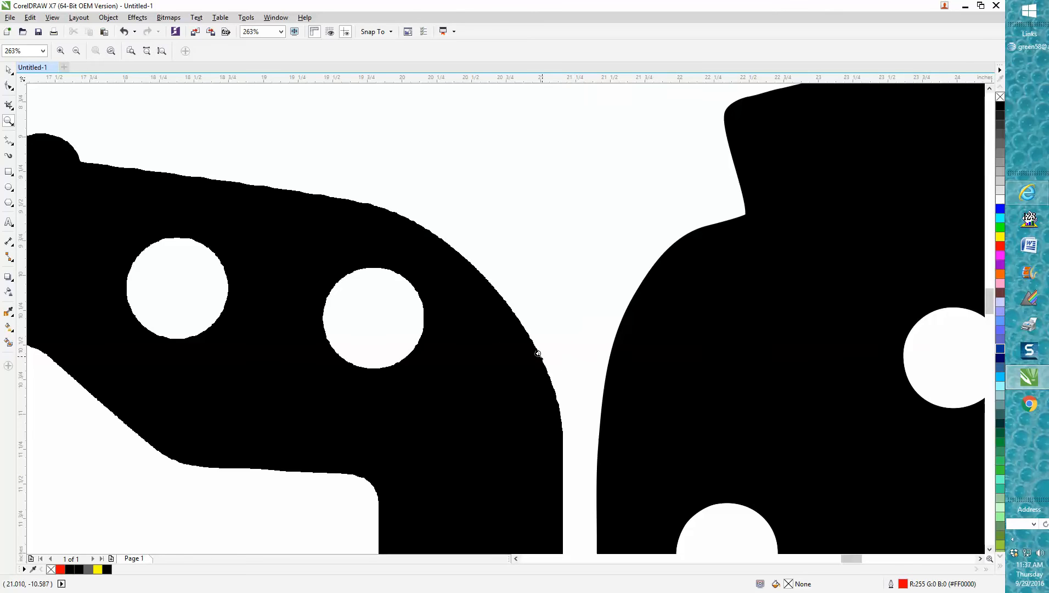
scroll(538, 352, "down", 5)
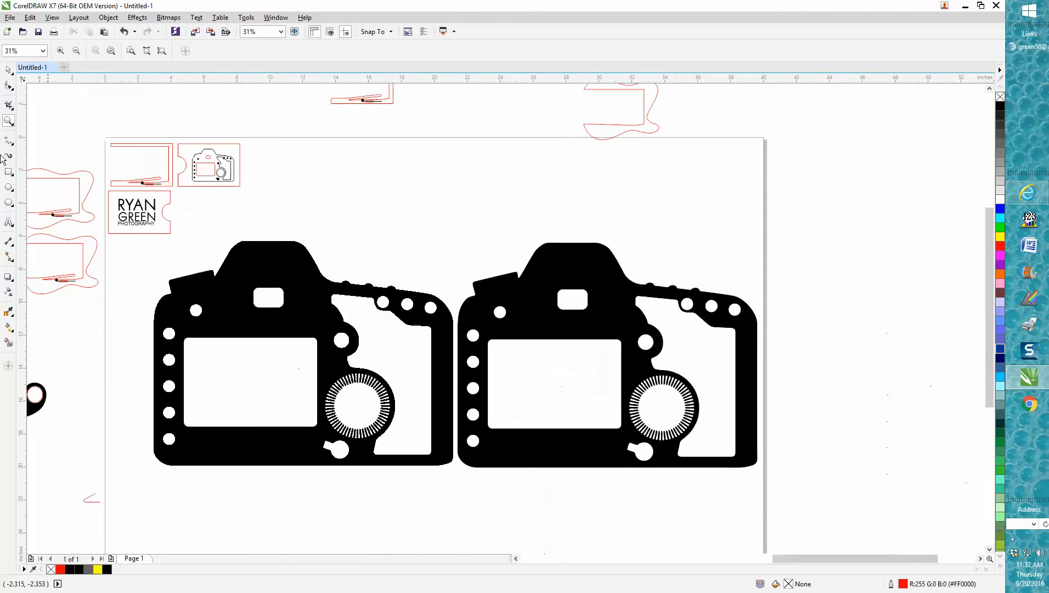
left_click(9, 70)
left_click(254, 263)
key("Delete")
Step: Move the remaining vector camera toward the middle of the page and ungroup it
left_click_drag(534, 311, 381, 312)
left_click(110, 20)
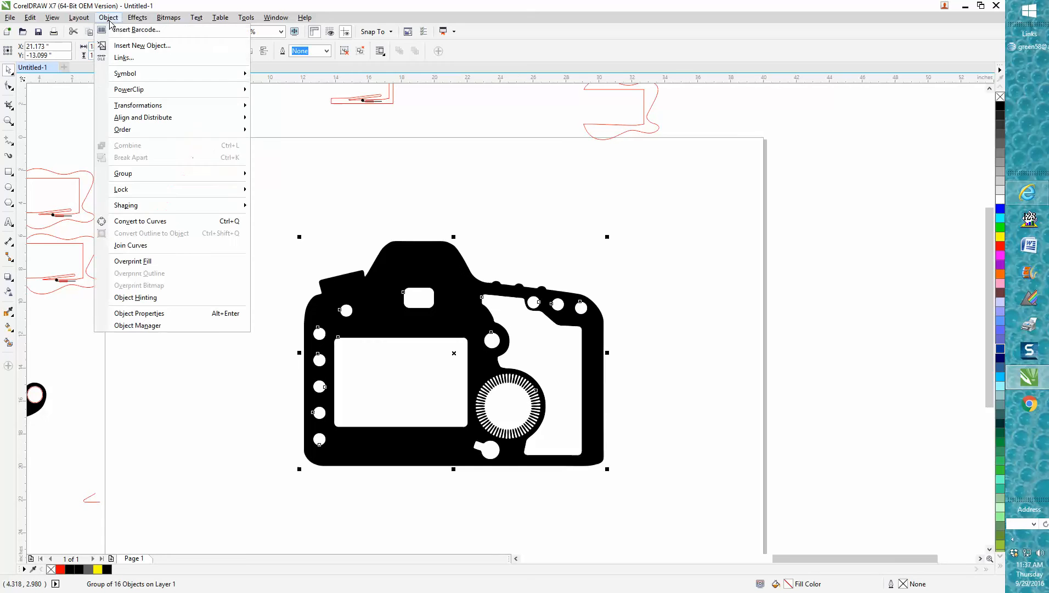
mouse_move(134, 173)
left_click(308, 192)
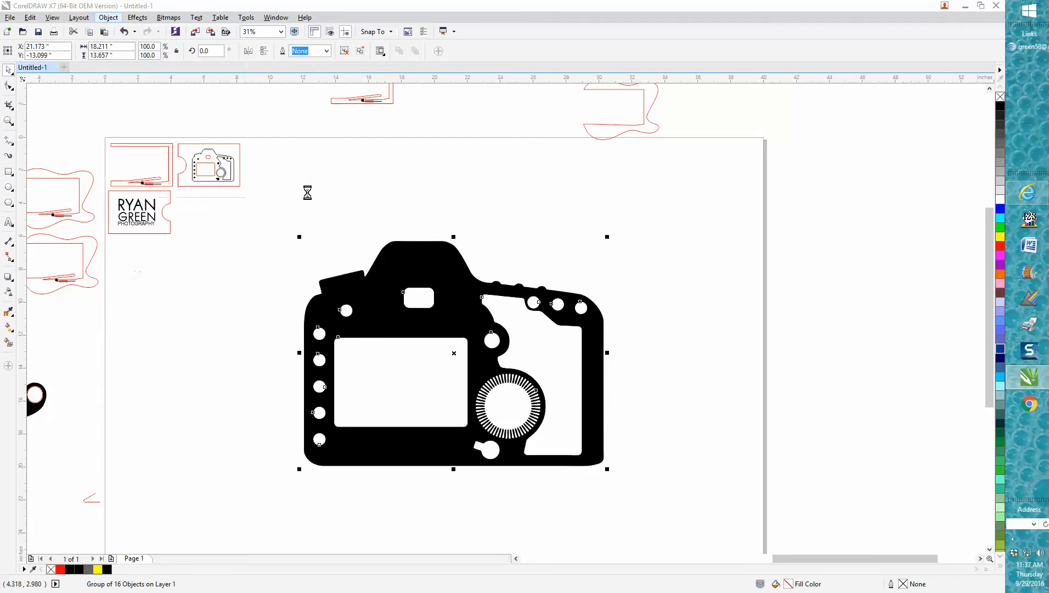
left_click(319, 198)
Step: Remove the fill from the camera body curve and give it a red outline
left_click(414, 259)
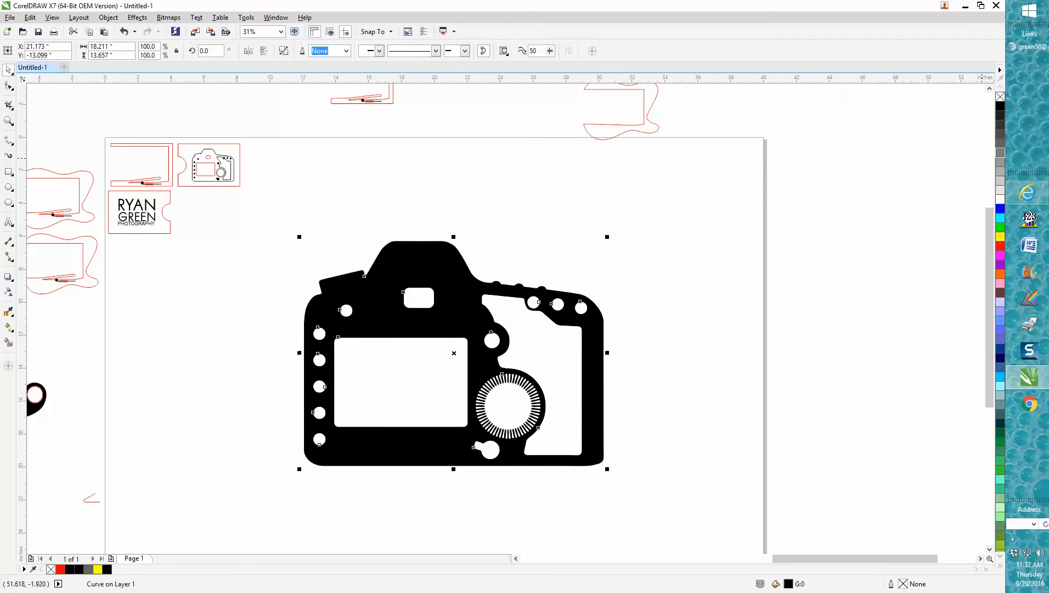
left_click(1000, 98)
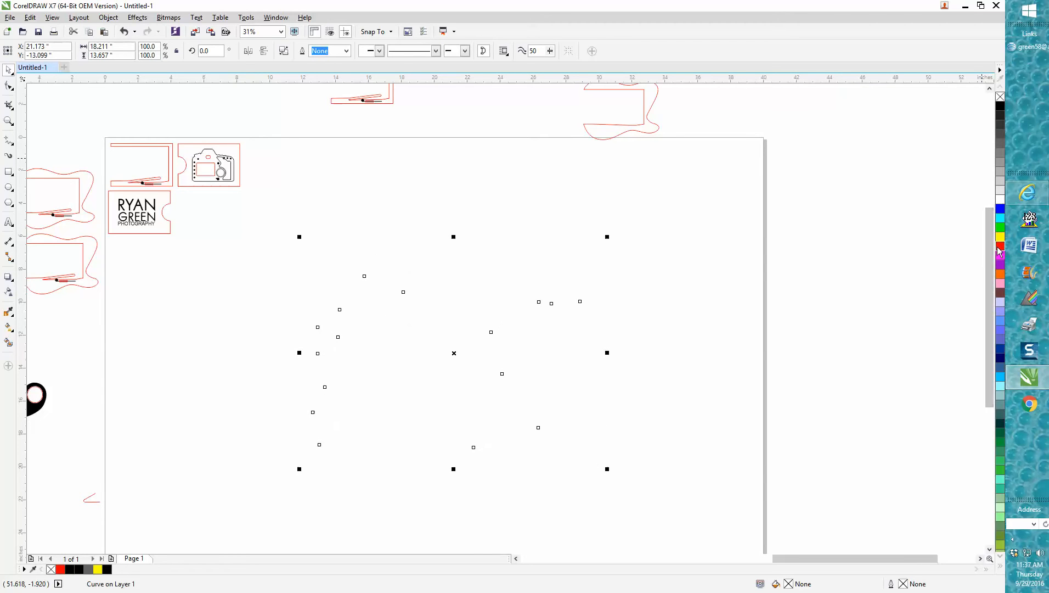
right_click(1000, 247)
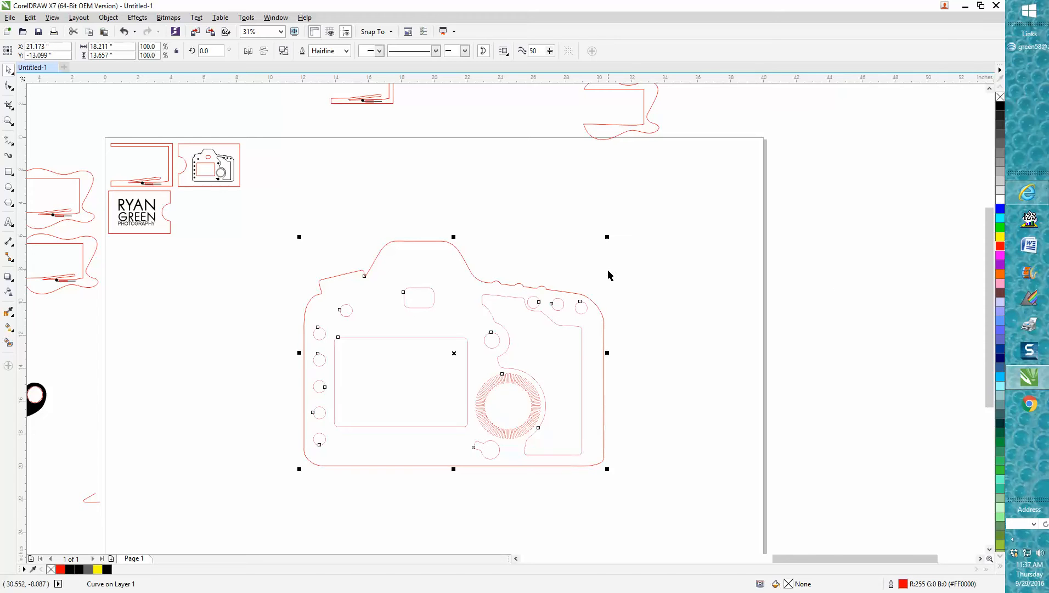
Step: Examine the camera's red line work up close and check the fill and outline properties of the viewfinder shape
left_click(8, 121)
left_click_drag(373, 228, 625, 362)
right_click(522, 298)
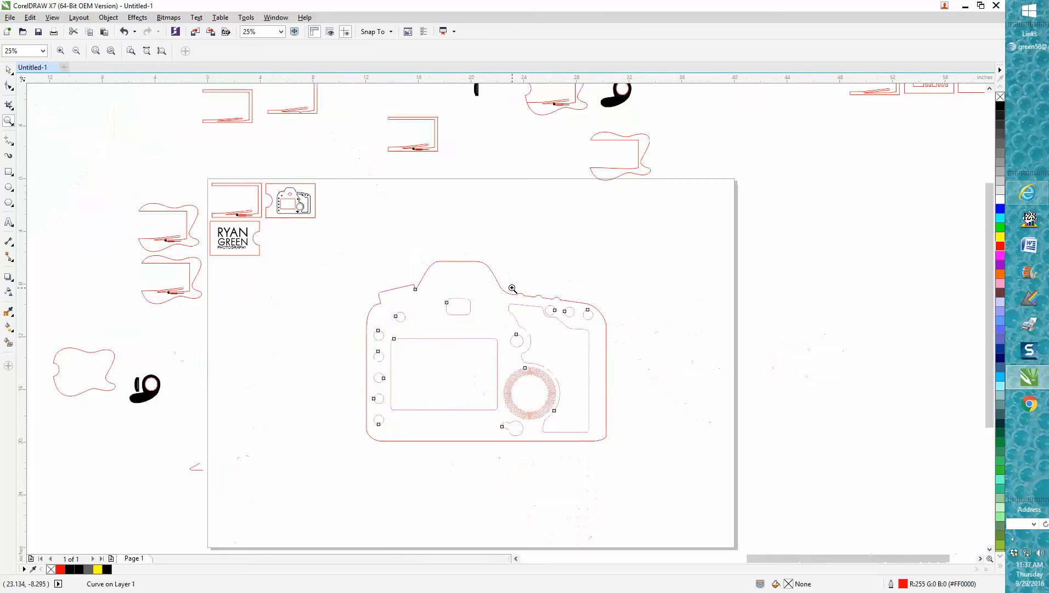
left_click_drag(458, 290, 505, 333)
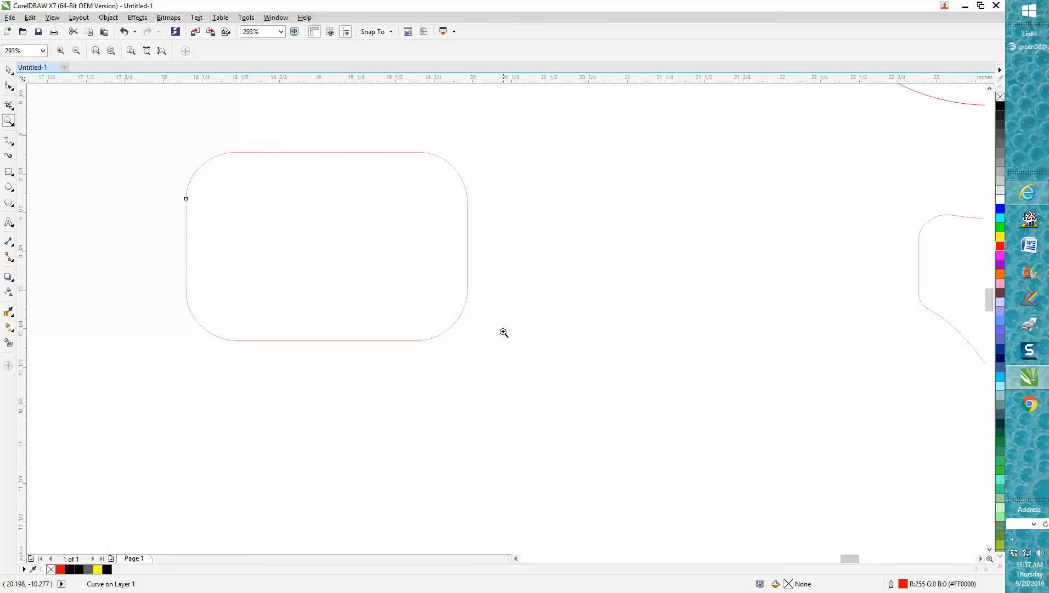
right_click(268, 236)
left_click(9, 69)
left_click(260, 187)
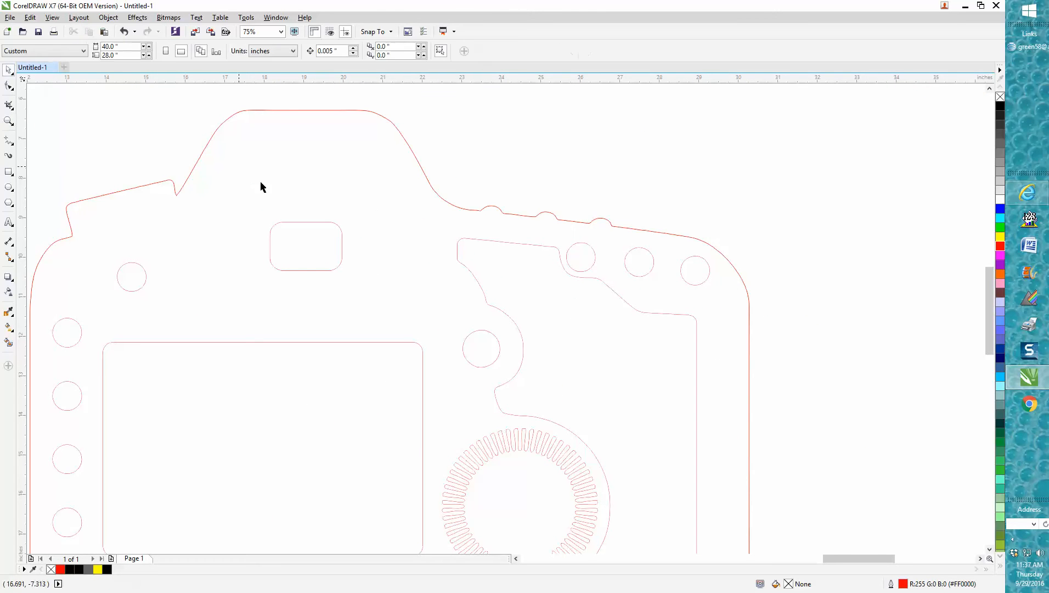
left_click(291, 223)
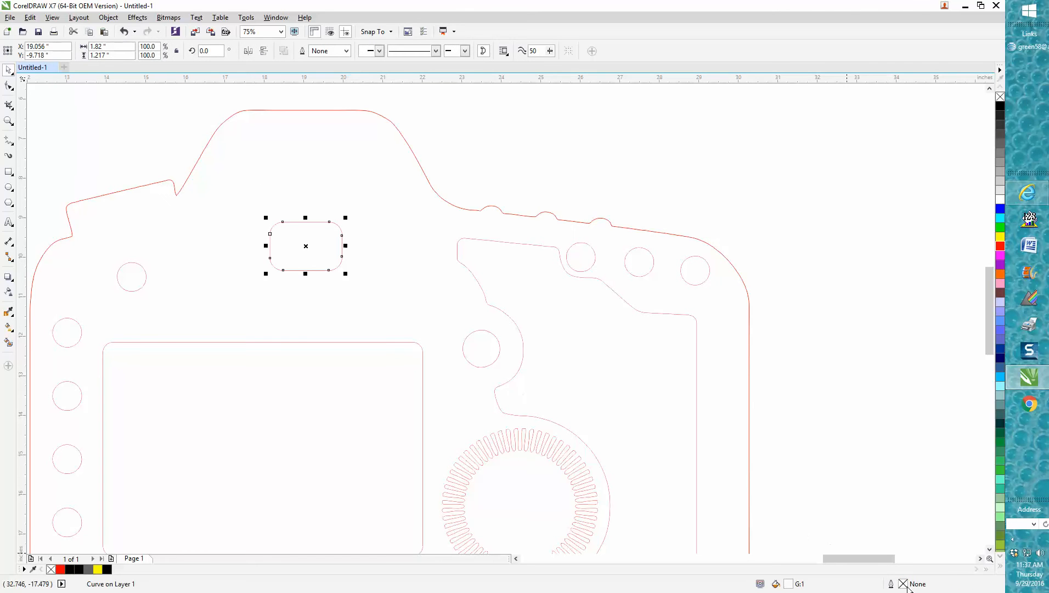
scroll(552, 306, "down", 4)
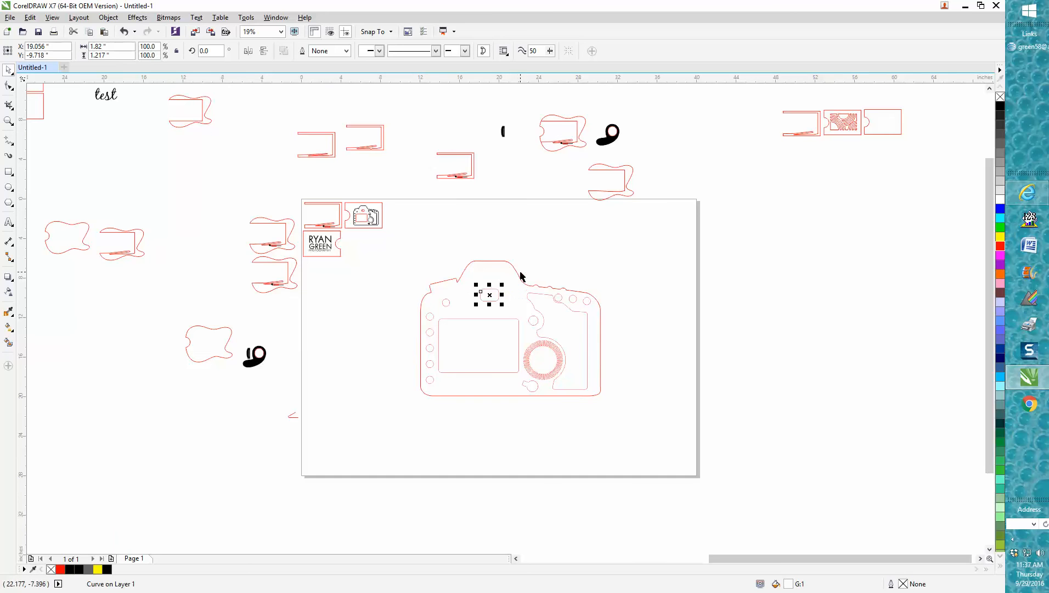
Step: Delete the combined red camera curve as a test and undo the deletion
left_click(486, 261)
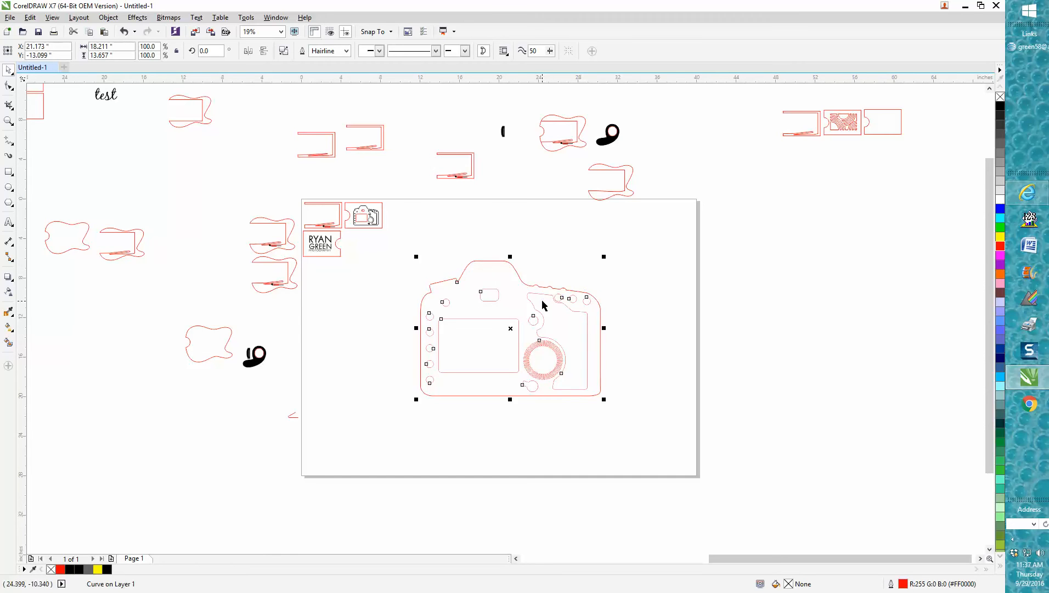
key("Delete")
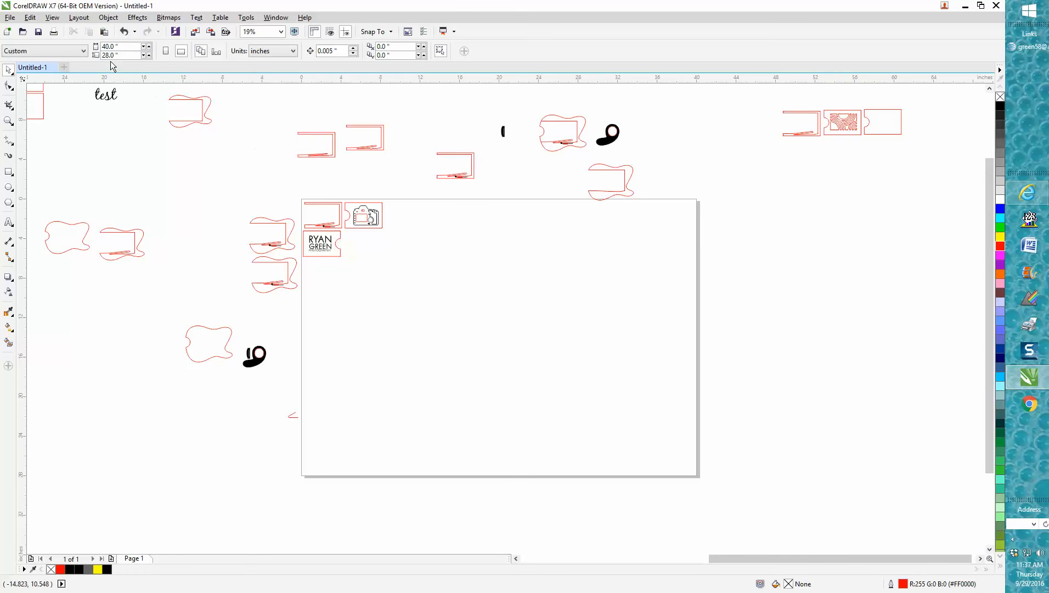
left_click(125, 31)
Step: Break the combined camera curve apart into separate curves and clear the selection
left_click(108, 17)
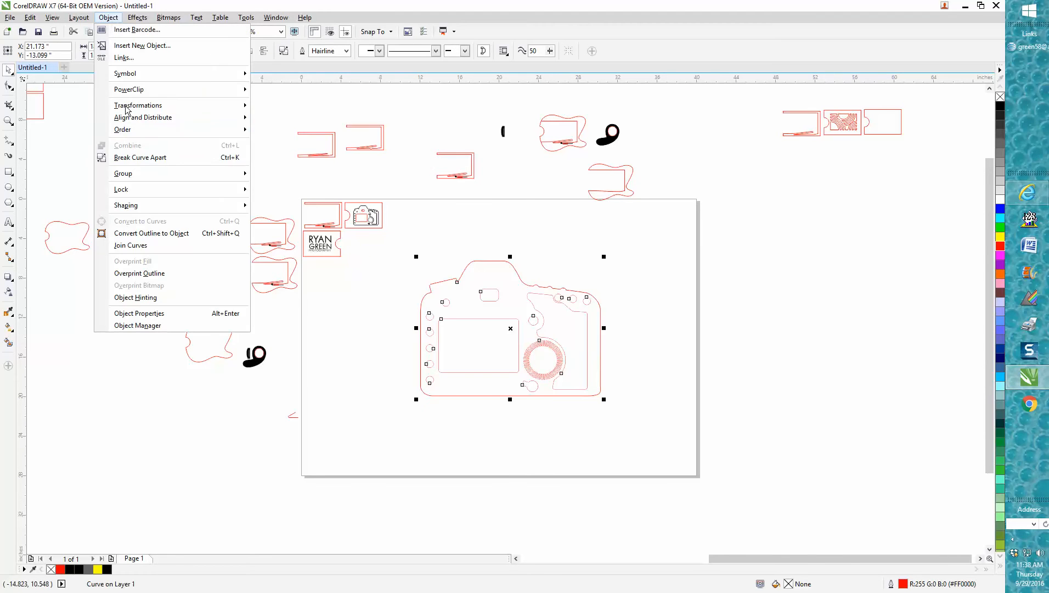
left_click(136, 158)
left_click(462, 237)
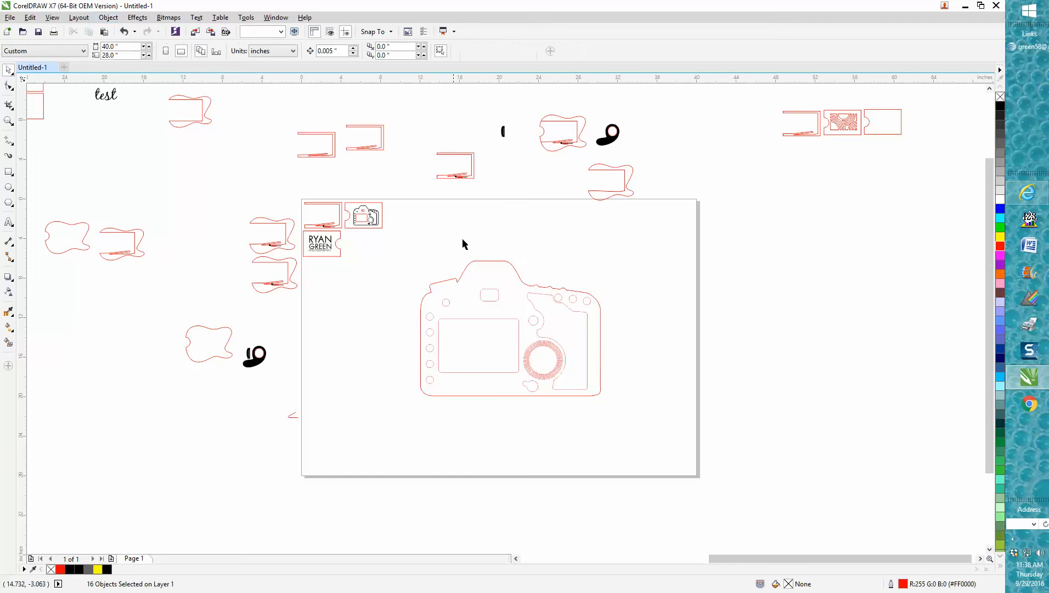
Step: Delete only the camera's outer contour as a test and restore it with undo
left_click(479, 265)
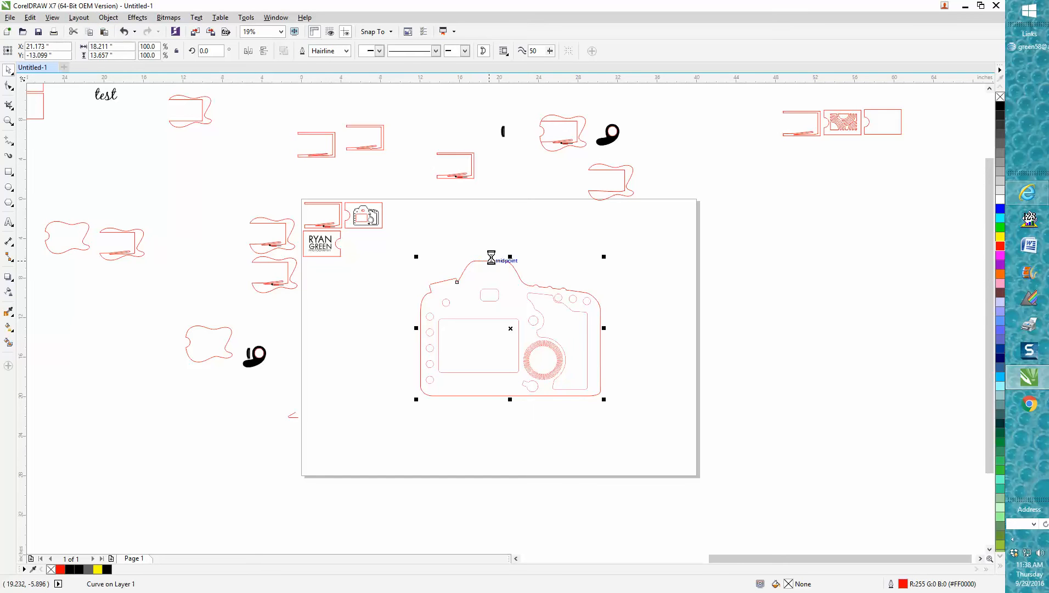
key("Delete")
left_click(126, 31)
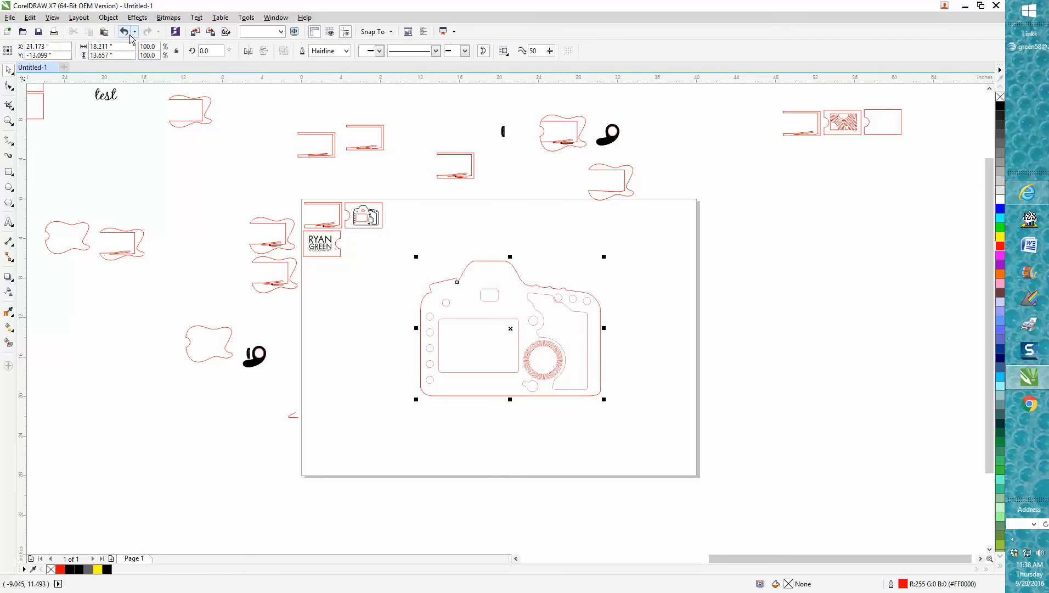
Step: Set the camera's outer contour to a black outline with a width of 2.0 pt
double_click(903, 584)
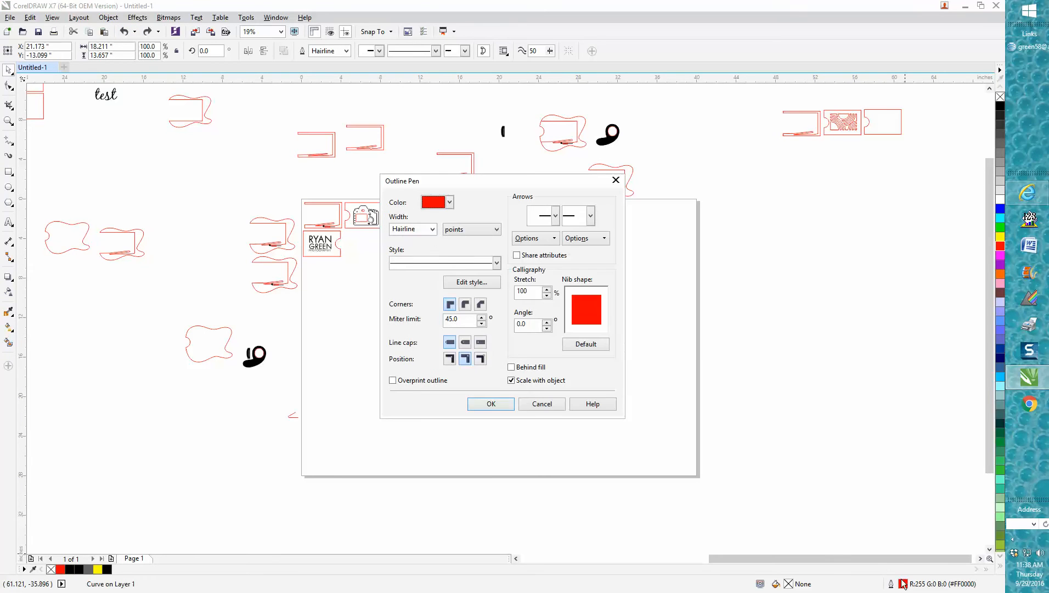
left_click(449, 202)
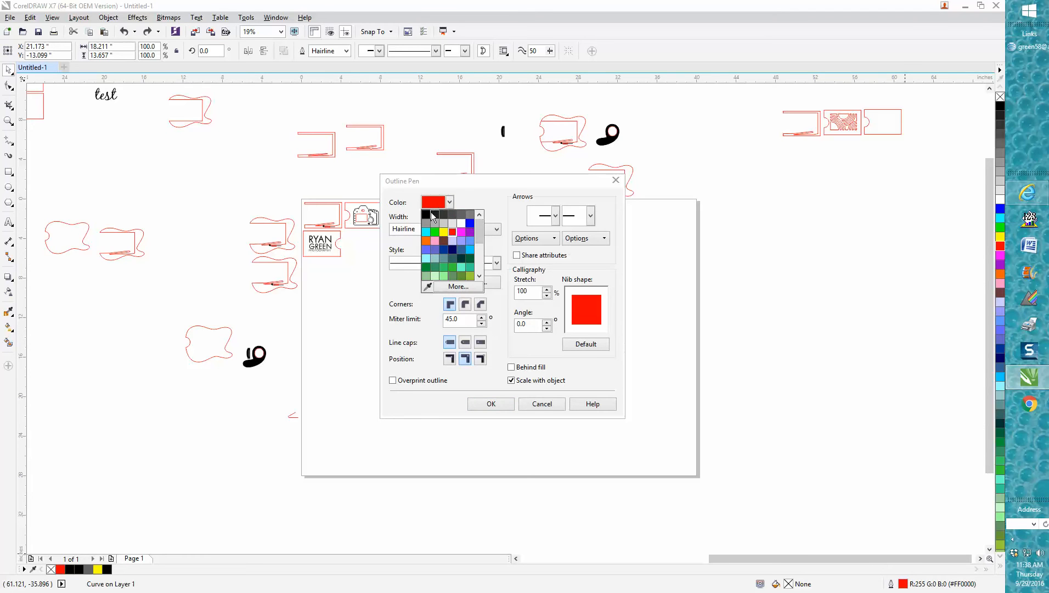
left_click(426, 214)
left_click(432, 229)
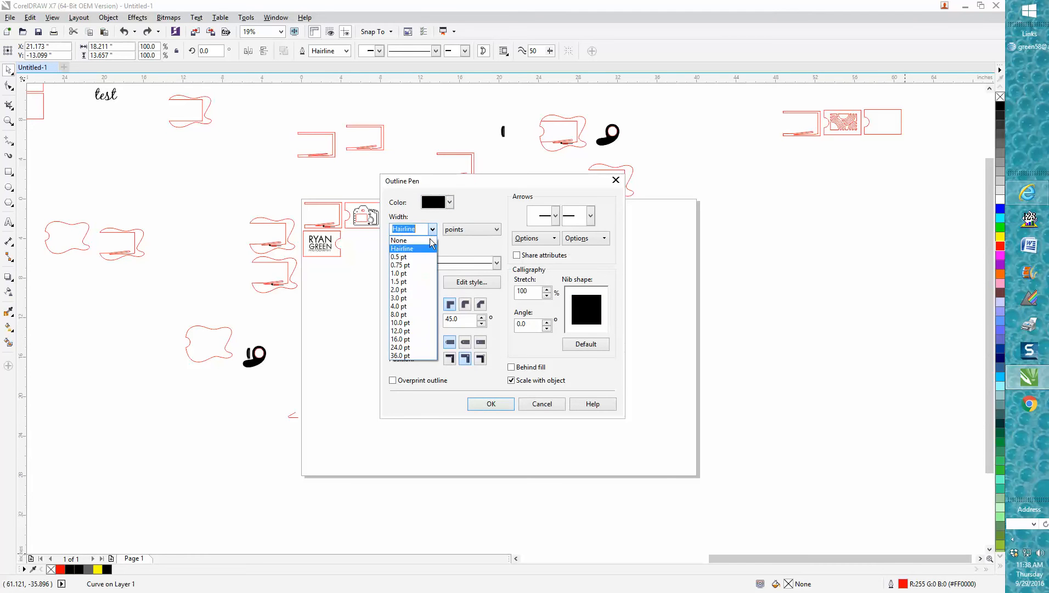
left_click(409, 296)
left_click(486, 403)
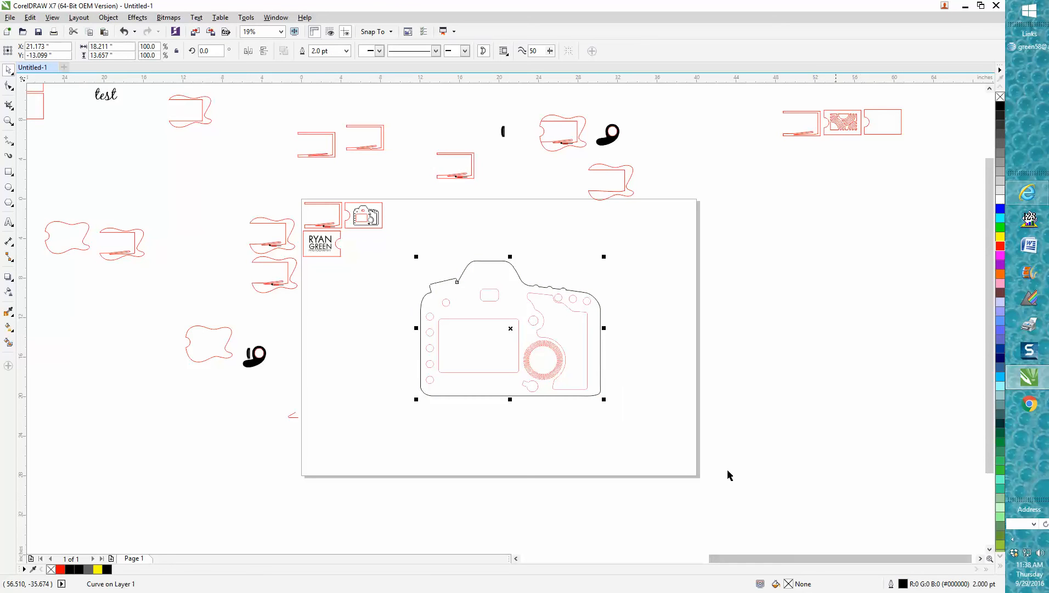
Step: Set the outline width of the camera's outer contour to 4.0 pt
double_click(903, 585)
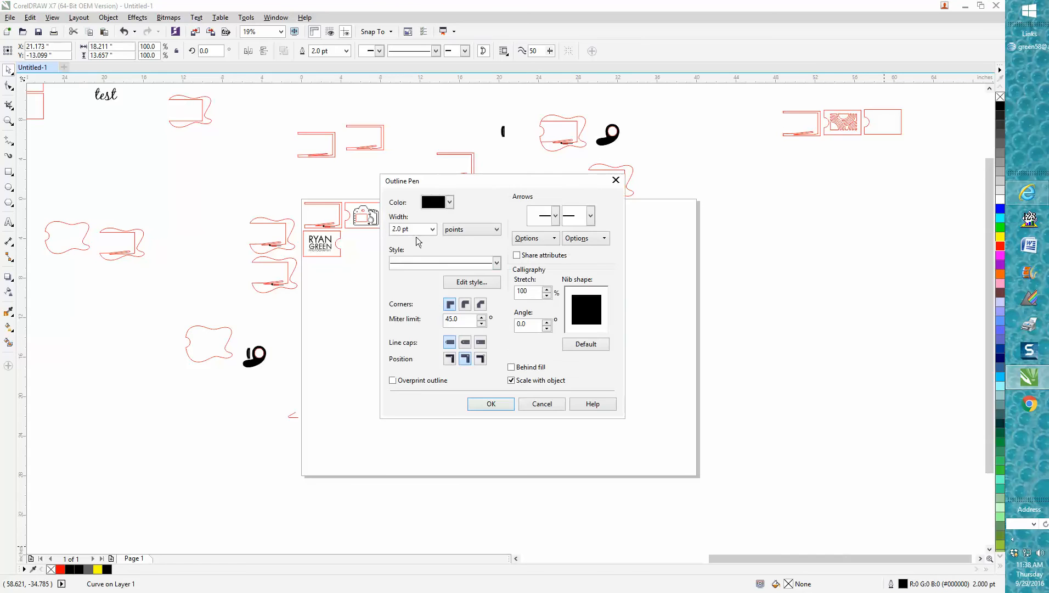
left_click(433, 230)
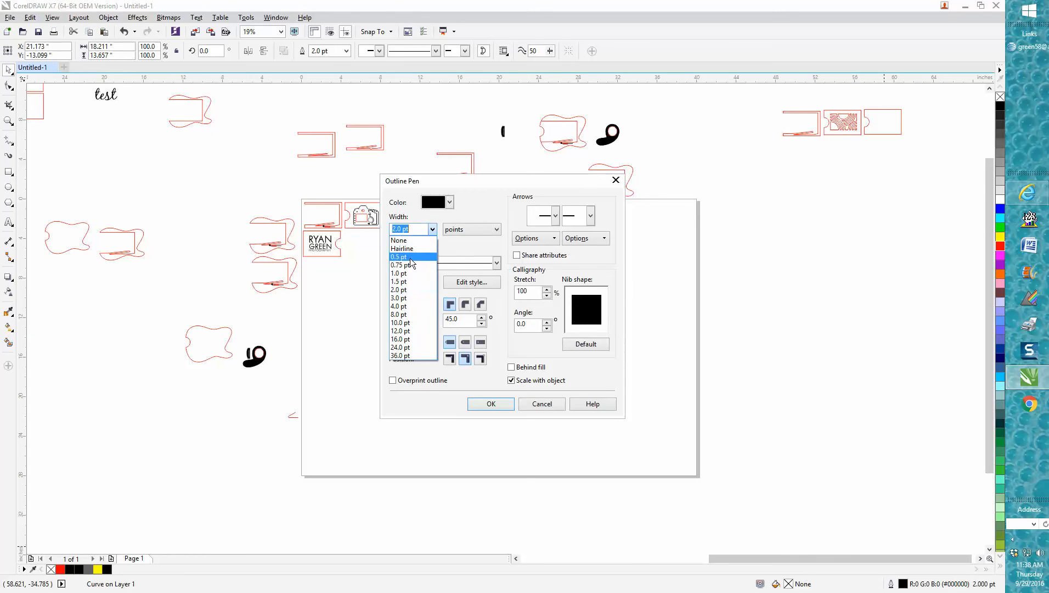
left_click(406, 306)
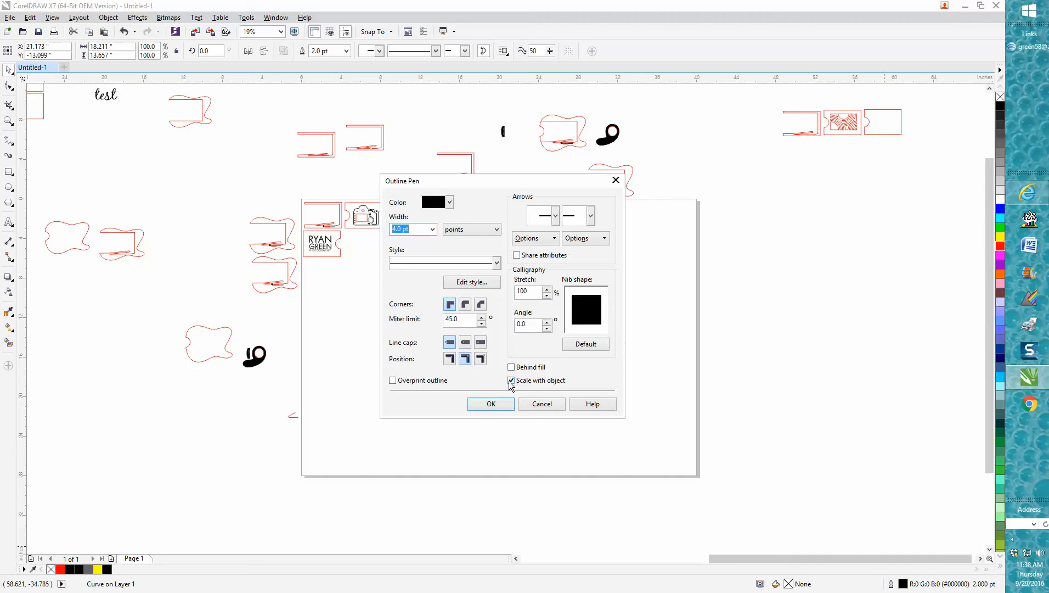
left_click(496, 407)
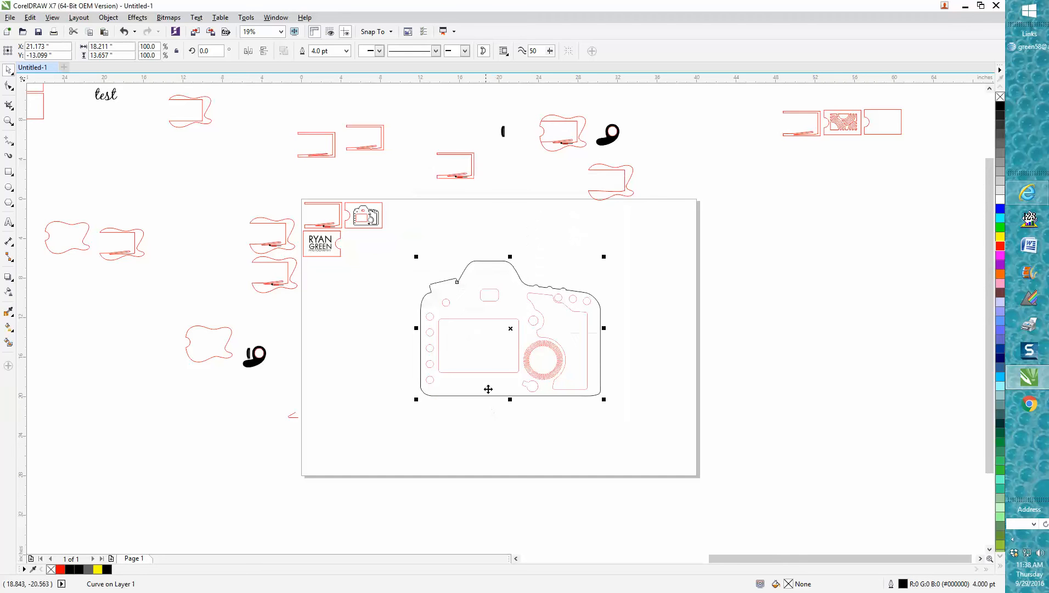
Step: Give the camera's large screen rectangle a red hairline outline
left_click(8, 121)
left_click_drag(406, 256, 678, 423)
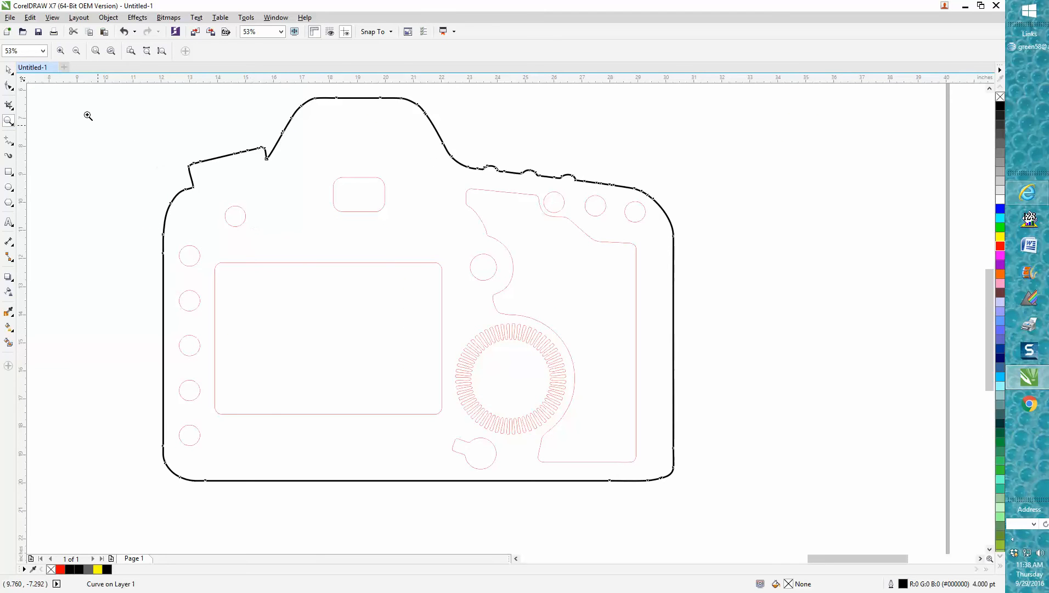
left_click(9, 70)
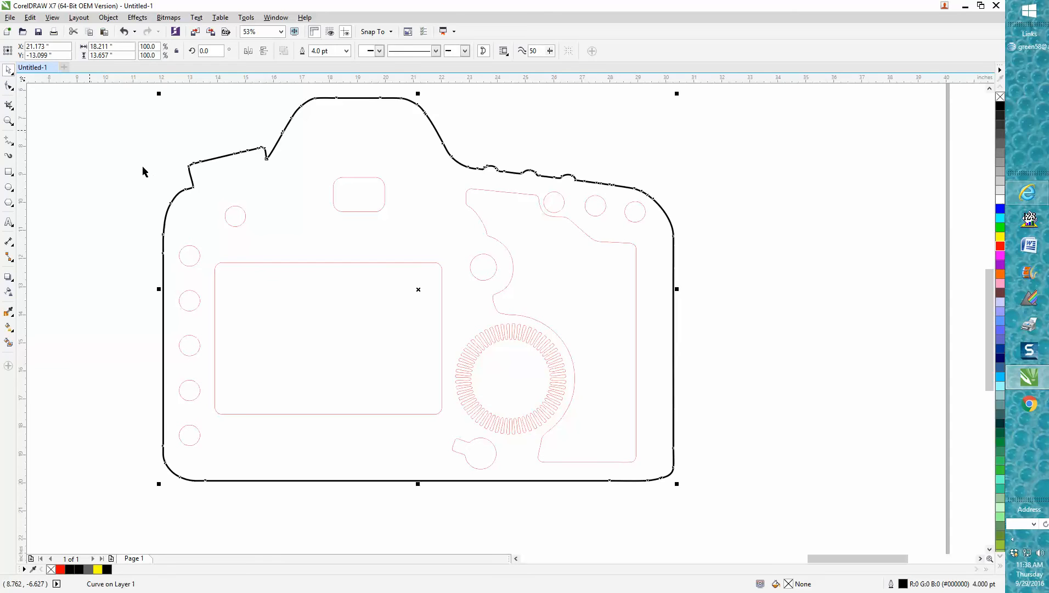
left_click(103, 215)
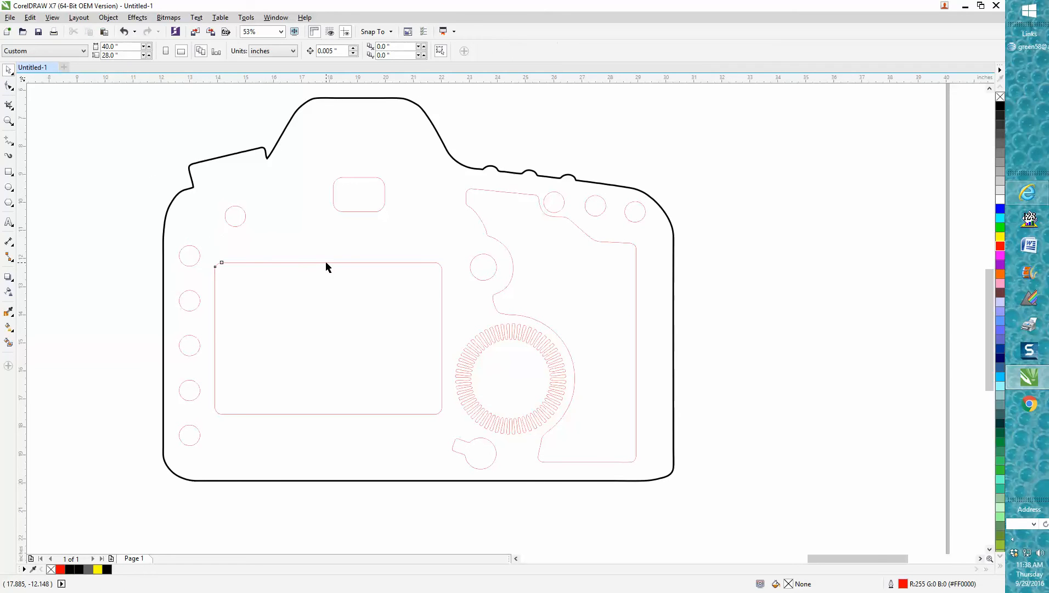
left_click(325, 263)
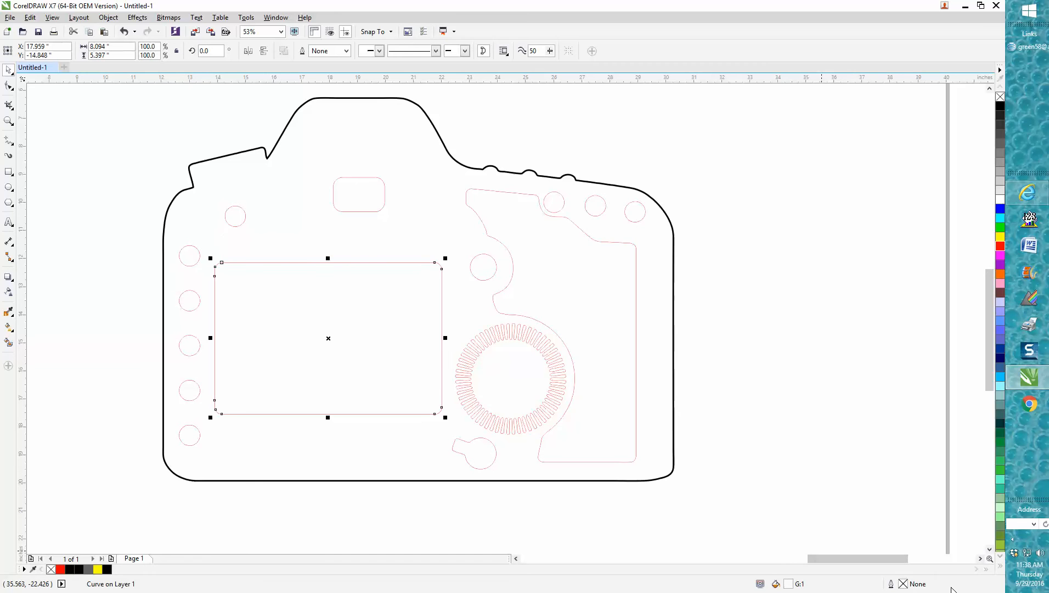
double_click(904, 585)
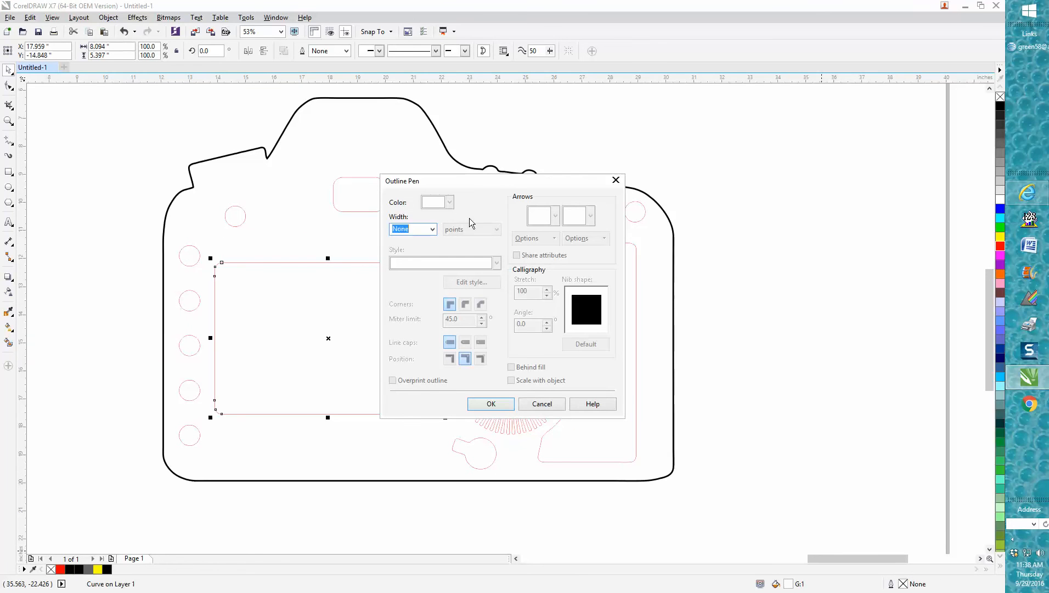
left_click(432, 230)
left_click(403, 249)
left_click(446, 202)
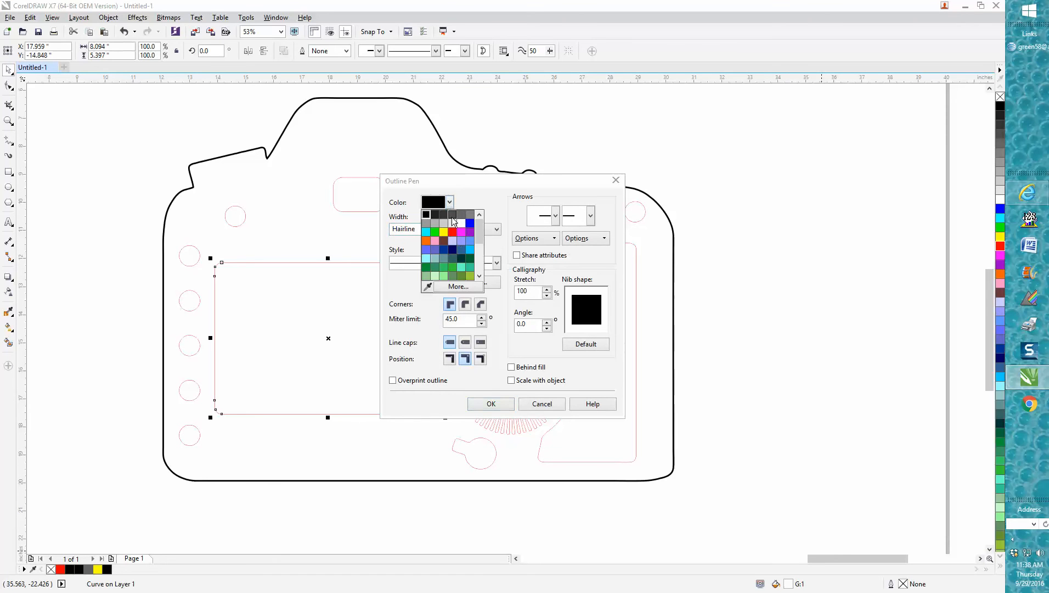
left_click(452, 232)
left_click(494, 404)
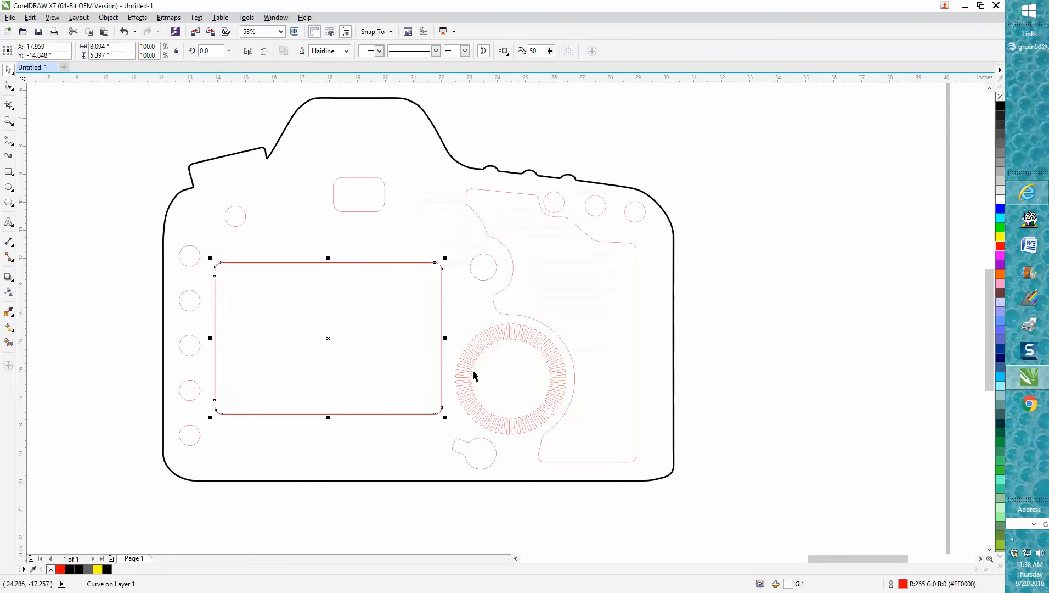
Step: Give the small viewfinder rectangle above the screen a red hairline outline
left_click(373, 211)
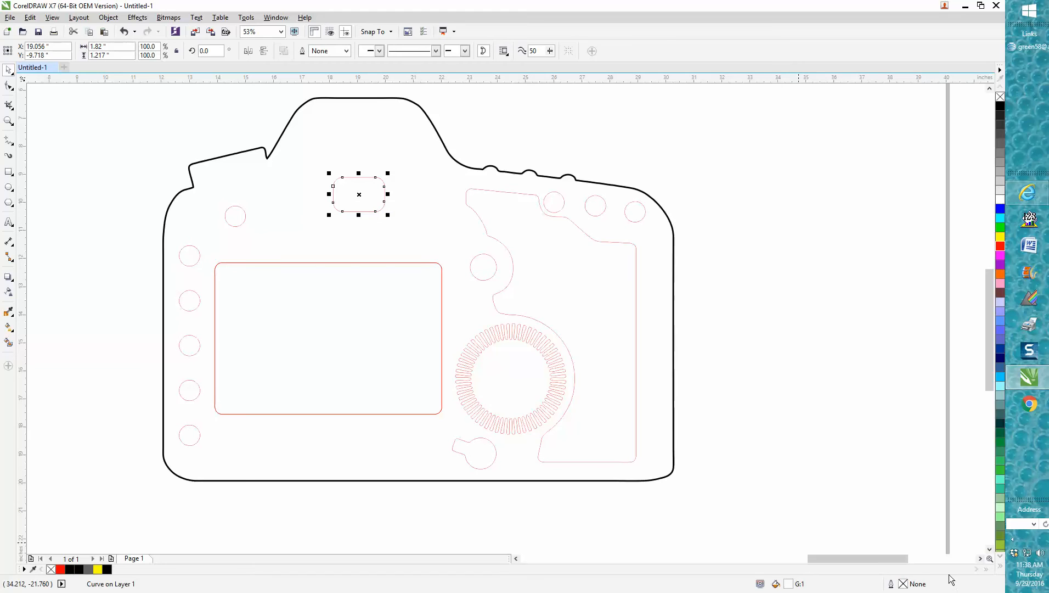
double_click(907, 585)
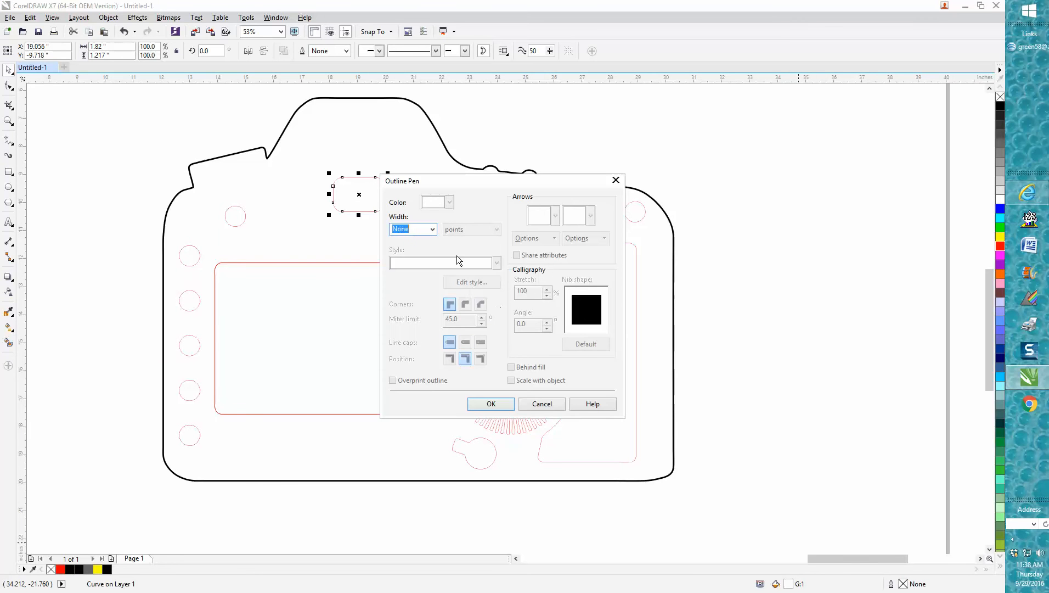
left_click(433, 229)
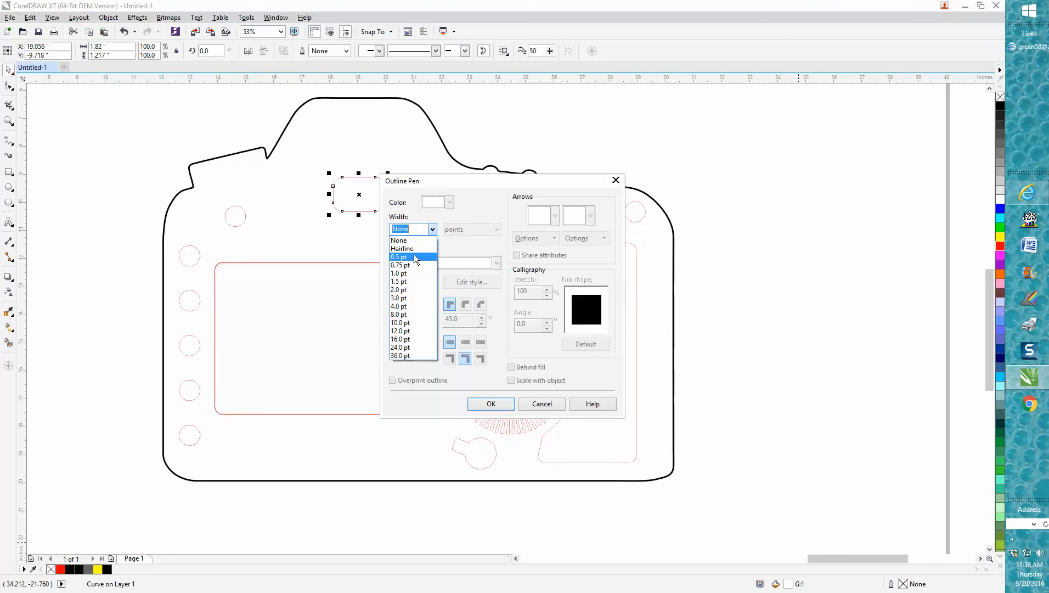
left_click(417, 248)
left_click(449, 202)
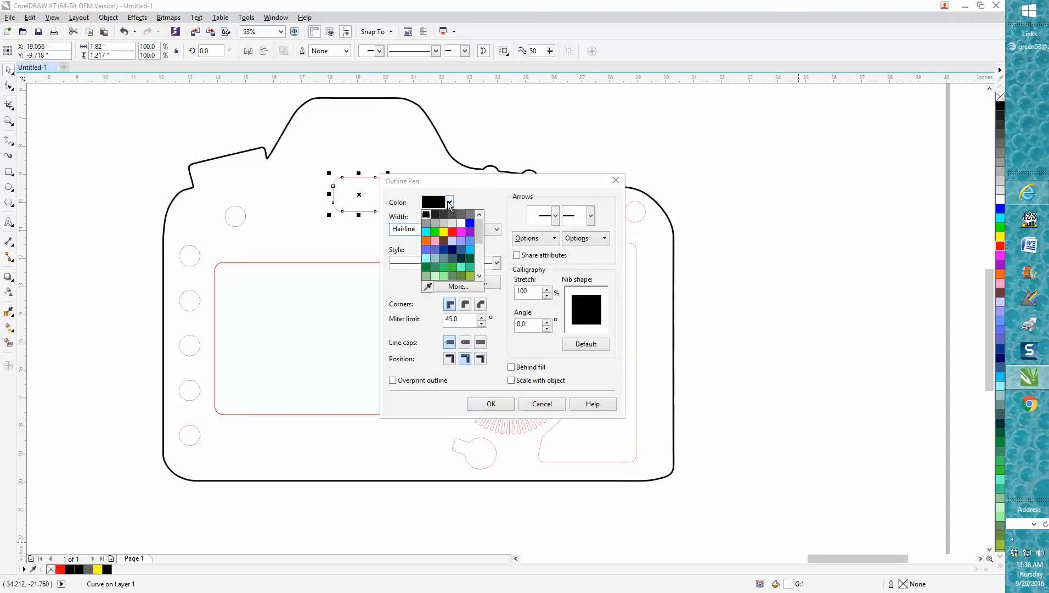
left_click(452, 232)
left_click(489, 404)
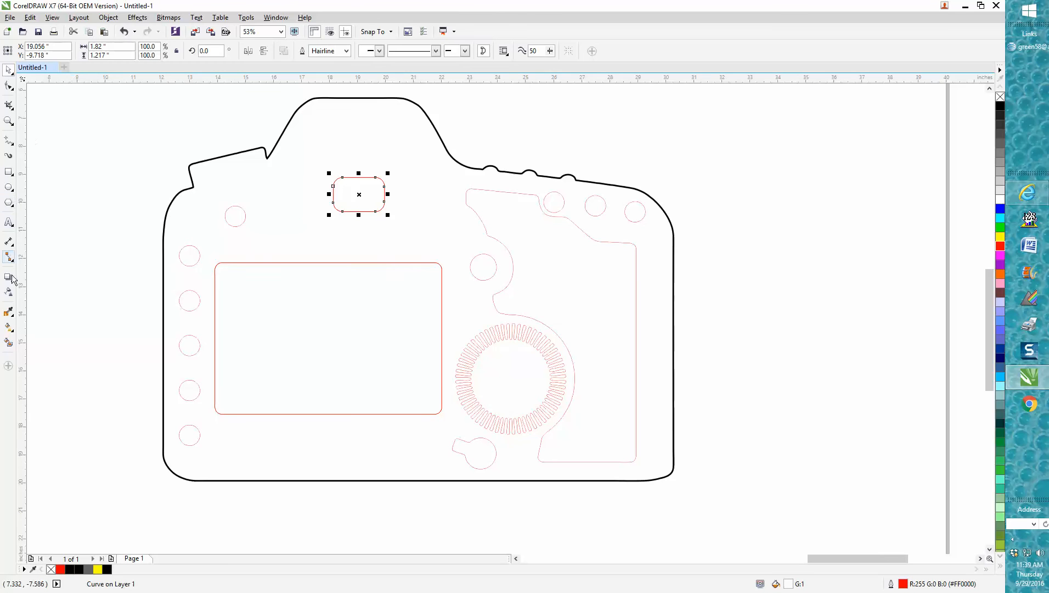
Step: Fill all the round buttons, the lever-shaped button and the grip panel with black using Smart Fill with a black hairline outline
left_click(8, 343)
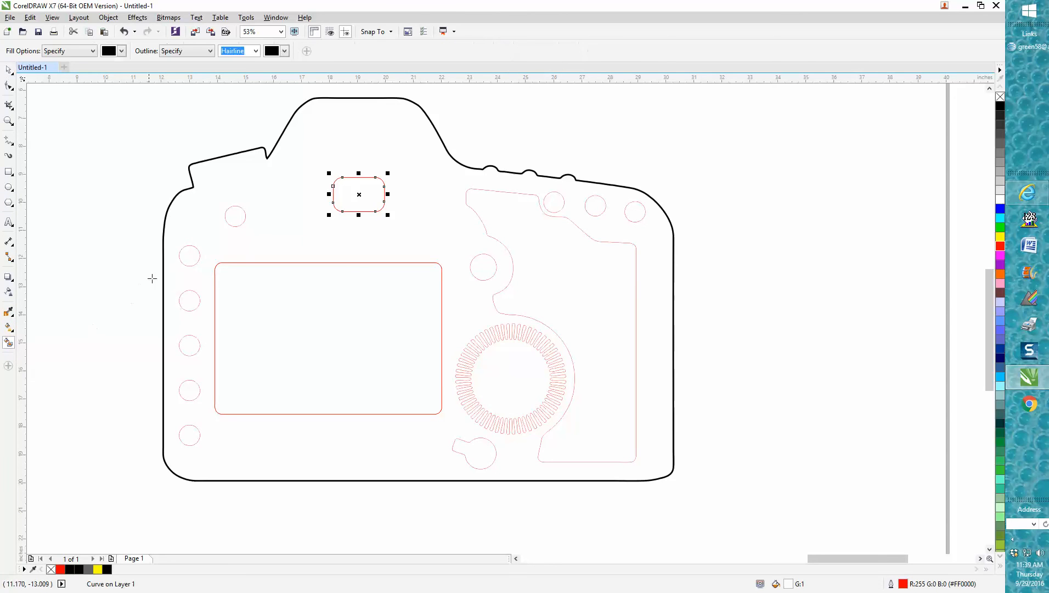
left_click(187, 256)
left_click(235, 219)
left_click(193, 301)
left_click(189, 344)
left_click(191, 390)
left_click(187, 433)
left_click(488, 452)
left_click(620, 431)
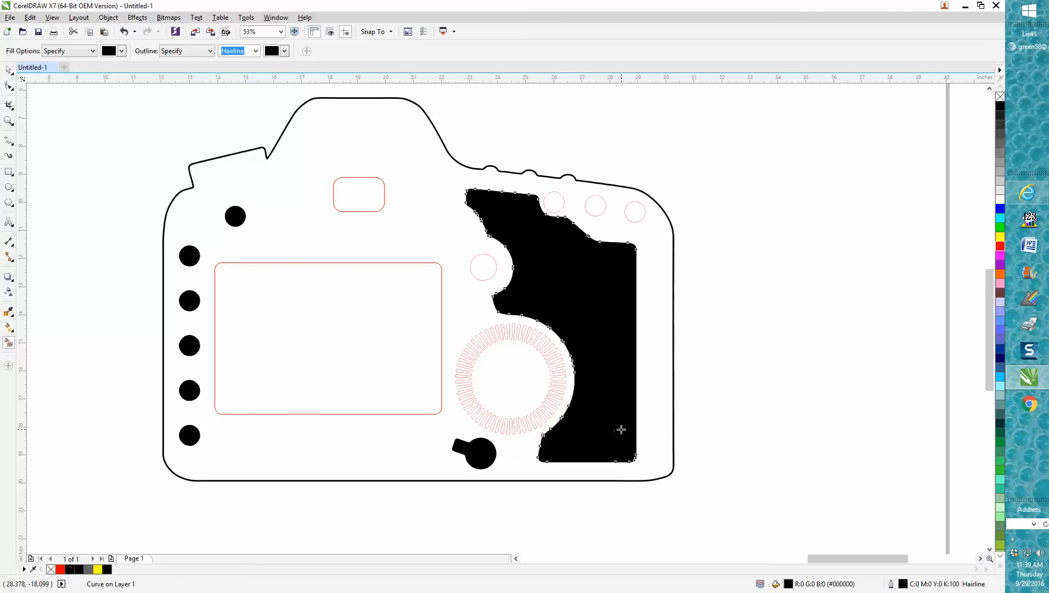
left_click(490, 265)
left_click(555, 203)
left_click(599, 208)
left_click(633, 213)
Step: Remove the black fill from the camera's grip panel, keeping its outline
scroll(634, 213, "down", 4)
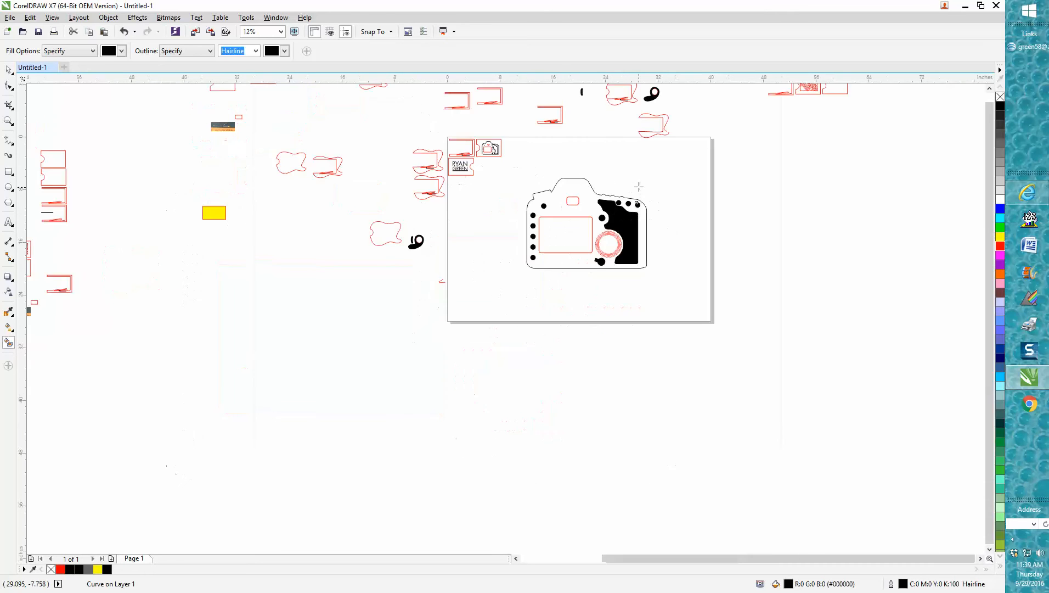
left_click(9, 121)
left_click_drag(605, 233, 698, 314)
scroll(681, 307, "down", 3)
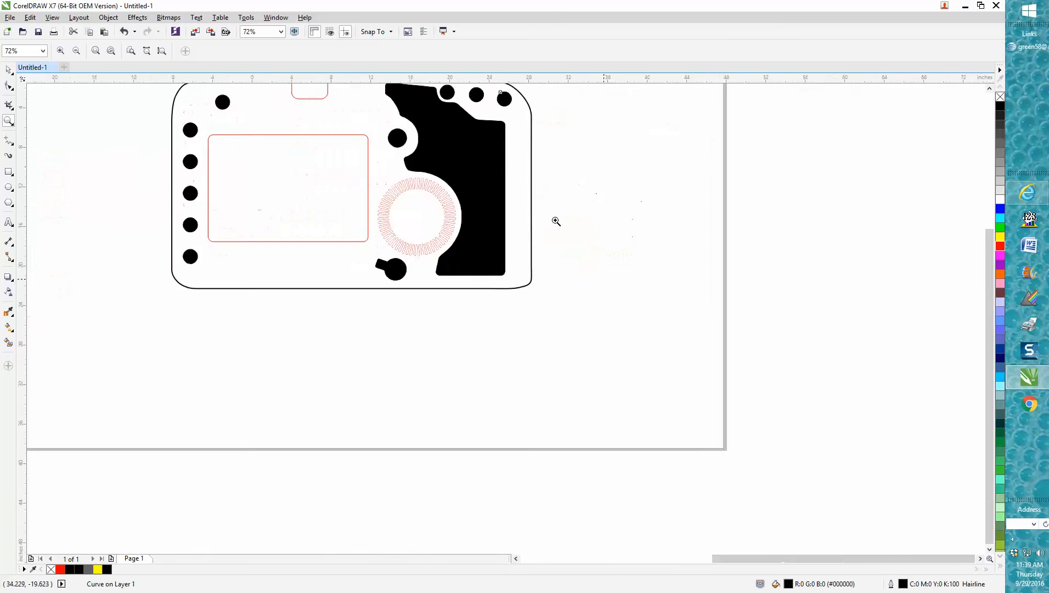
left_click_drag(469, 146, 615, 301)
left_click(9, 70)
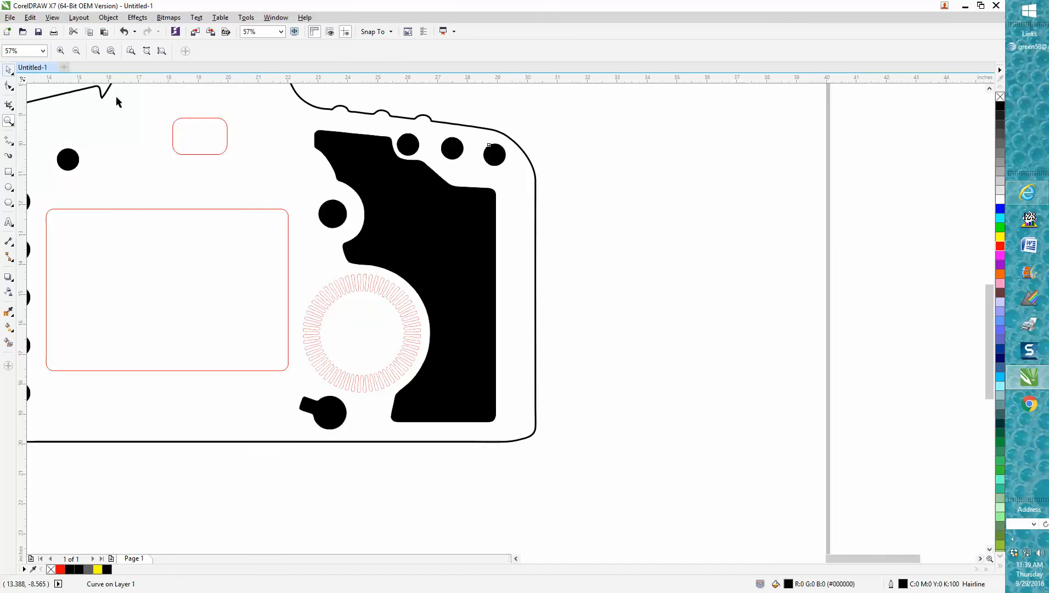
left_click(458, 270)
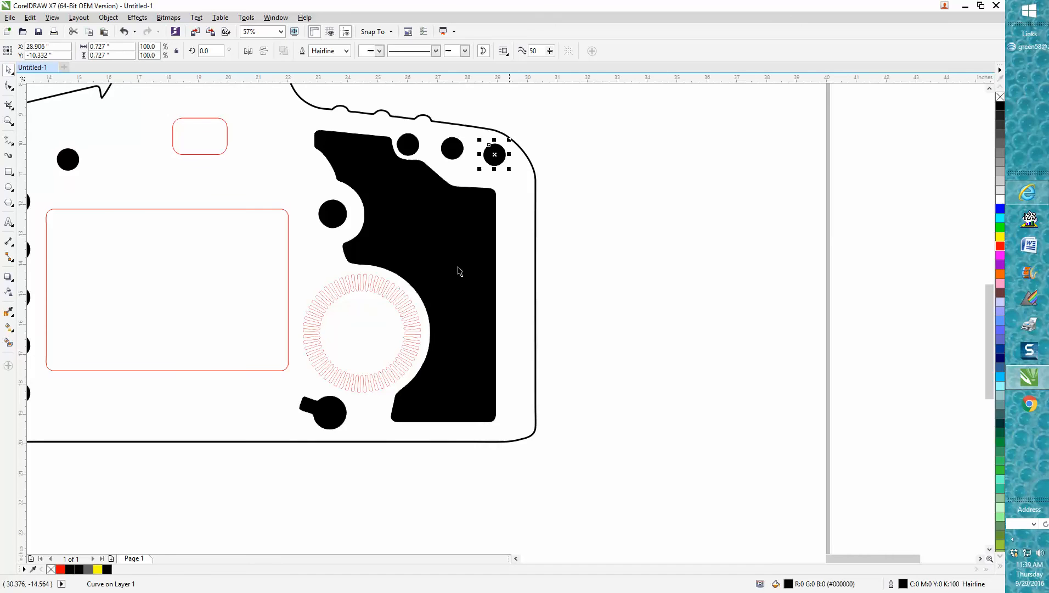
left_click(1000, 96)
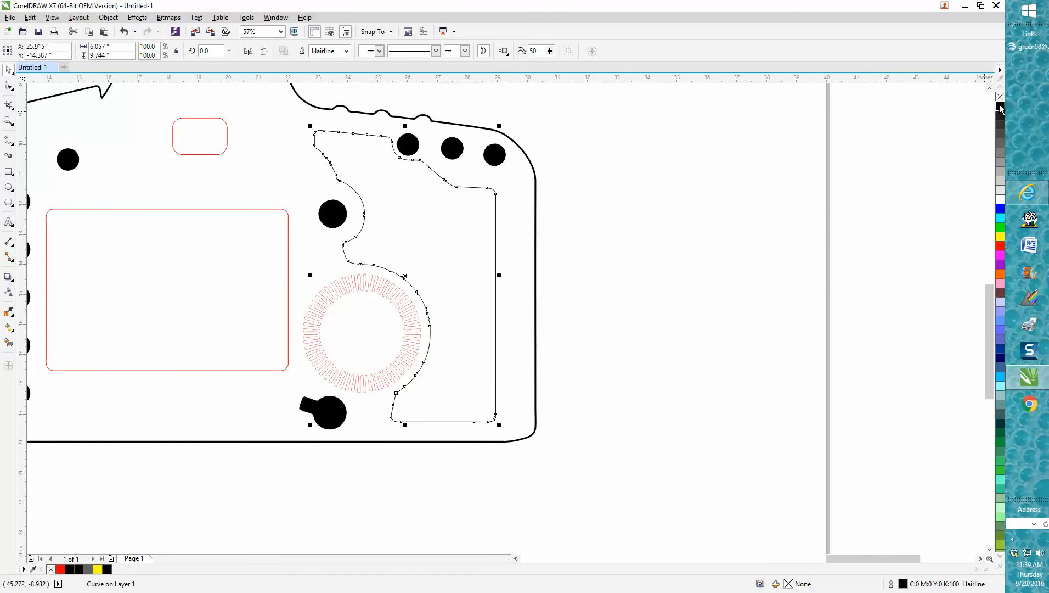
Step: Set the grip panel's outline width to 2.0 pt
double_click(903, 585)
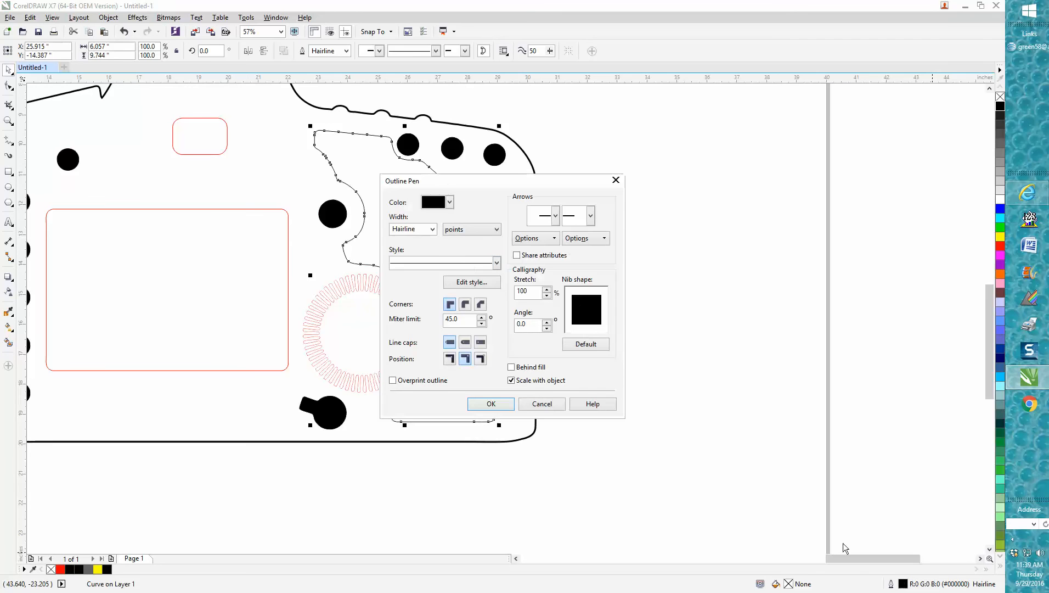
left_click(433, 230)
left_click(407, 290)
left_click(490, 404)
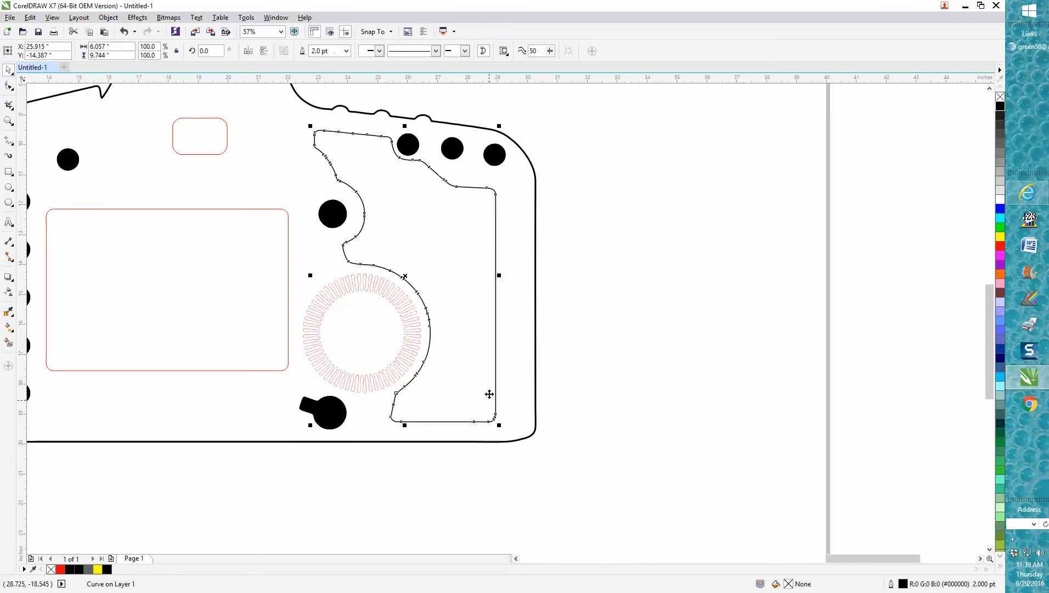
Step: Draw a circle about 3.965 inches in diameter around the outer edge of the toothed dial and center it on the dial
left_click(8, 120)
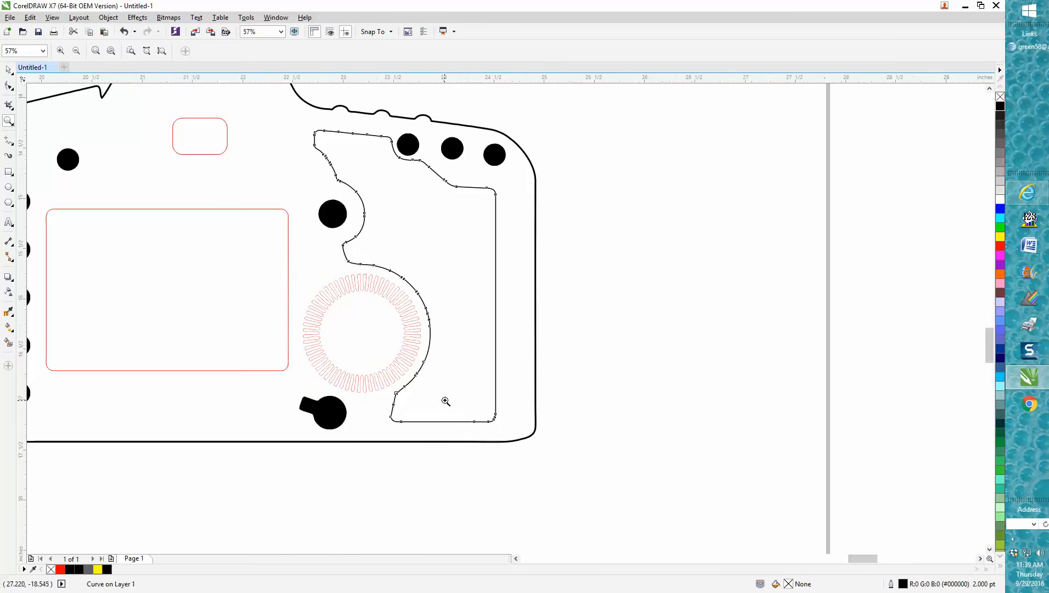
left_click_drag(290, 260, 445, 400)
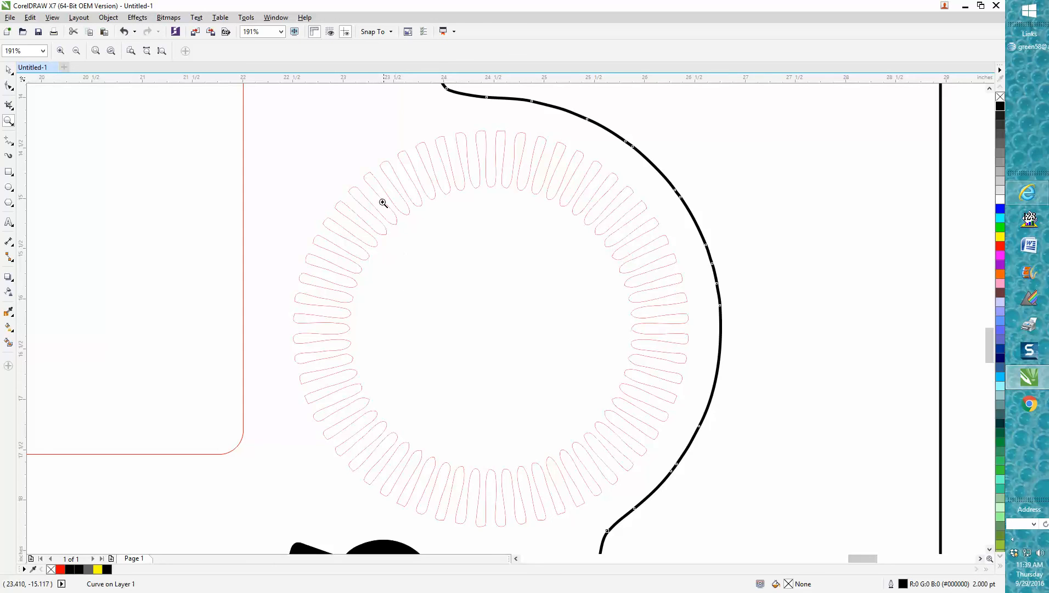
scroll(458, 201, "down", 5)
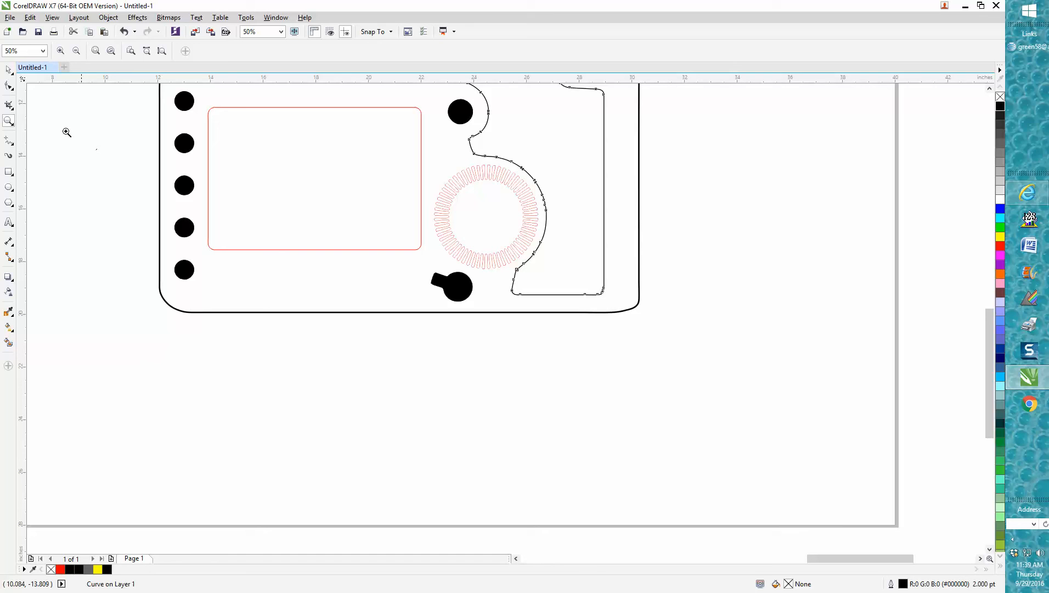
left_click(9, 70)
left_click(8, 188)
left_click_drag(524, 169, 415, 276)
left_click_drag(471, 222, 487, 217)
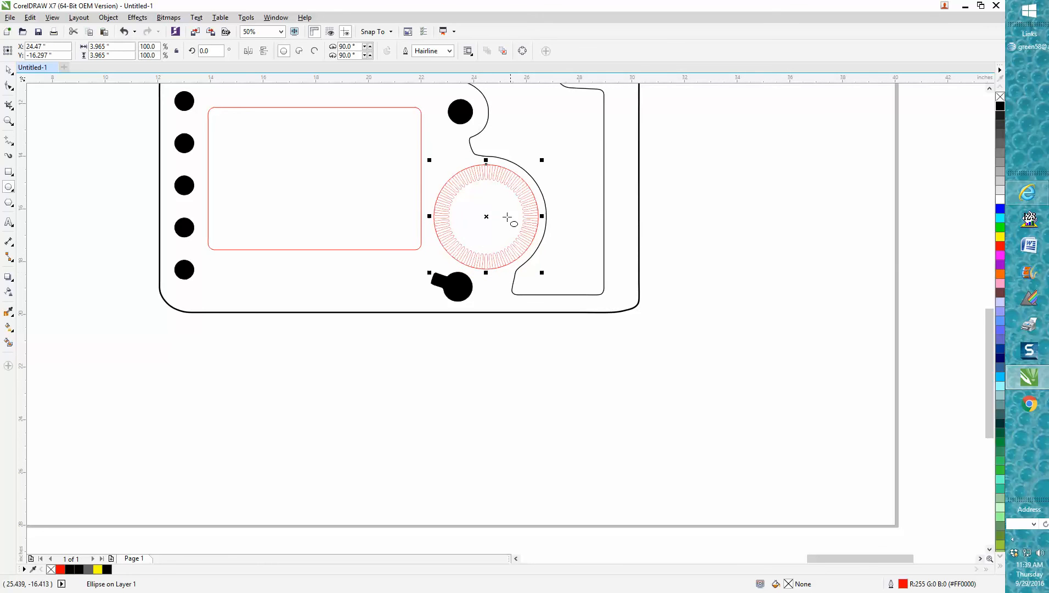
Step: Center the new circle on the page and move it just below the page's lower edge
key("p")
scroll(494, 207, "down", 4)
left_click_drag(473, 207, 481, 314)
Step: Group all the camera parts and move the group aside so it straddles the page's right edge
left_click(9, 72)
left_click_drag(403, 143, 548, 250)
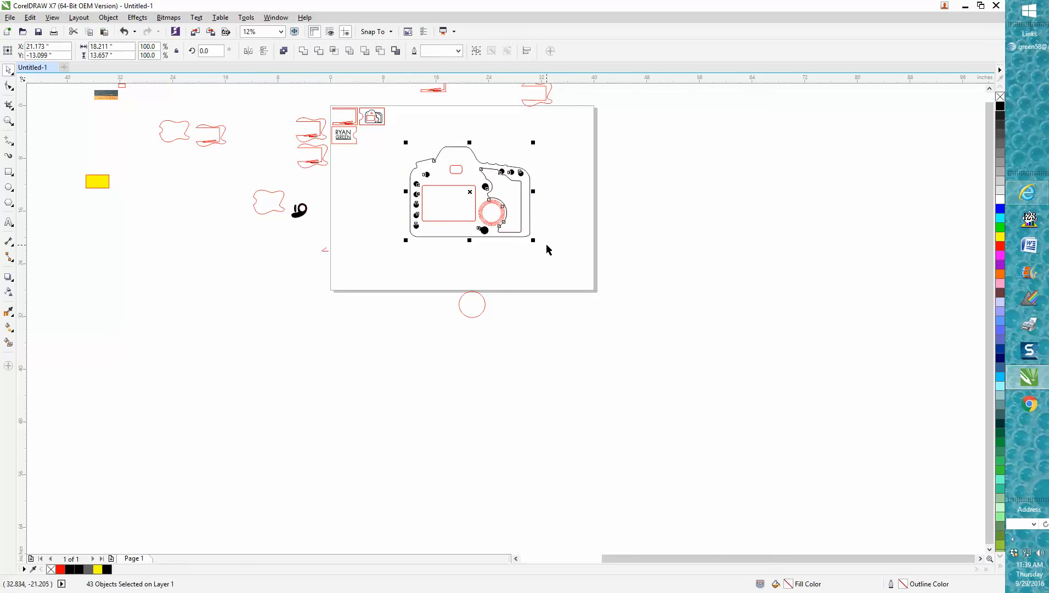
key("ctrl+g")
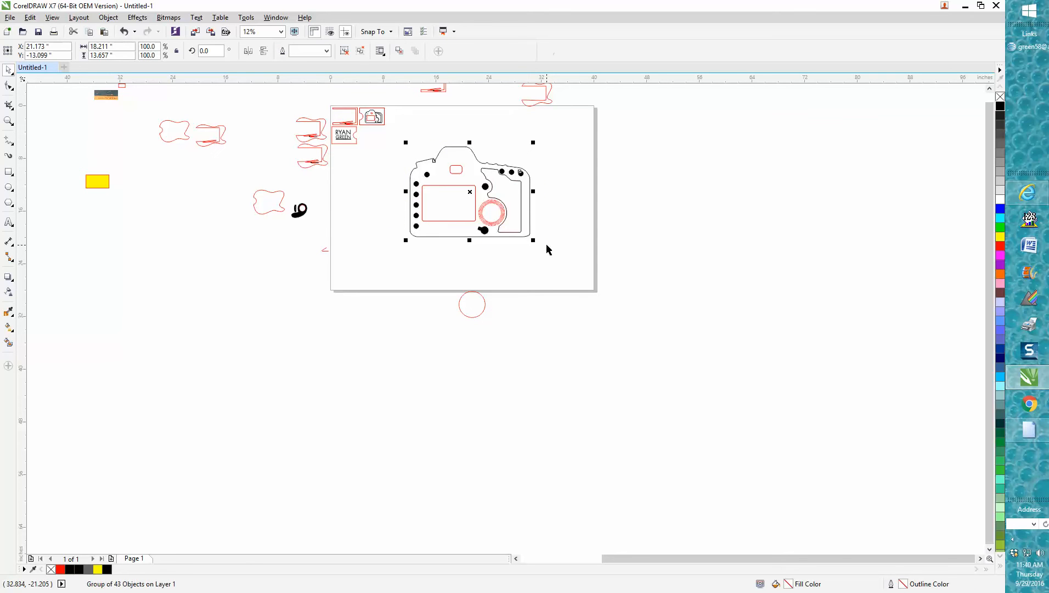
left_click_drag(473, 191, 615, 201)
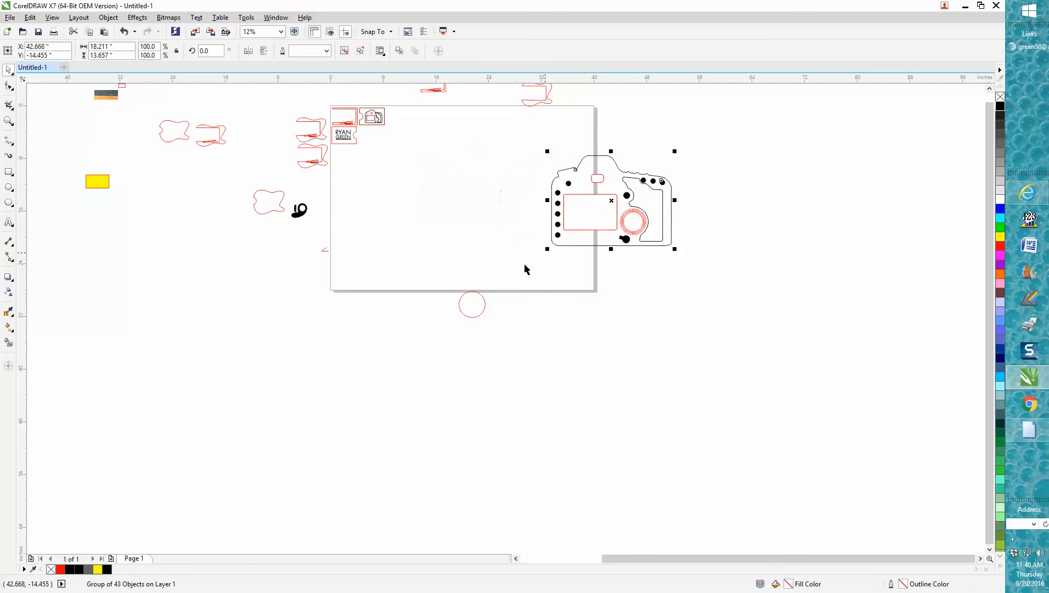
Step: Center the circle on the page and place a horizontal and a vertical guideline through its center
left_click(486, 306)
key("p")
left_click(9, 121)
left_click_drag(444, 175, 503, 223)
left_click_drag(478, 159, 480, 246)
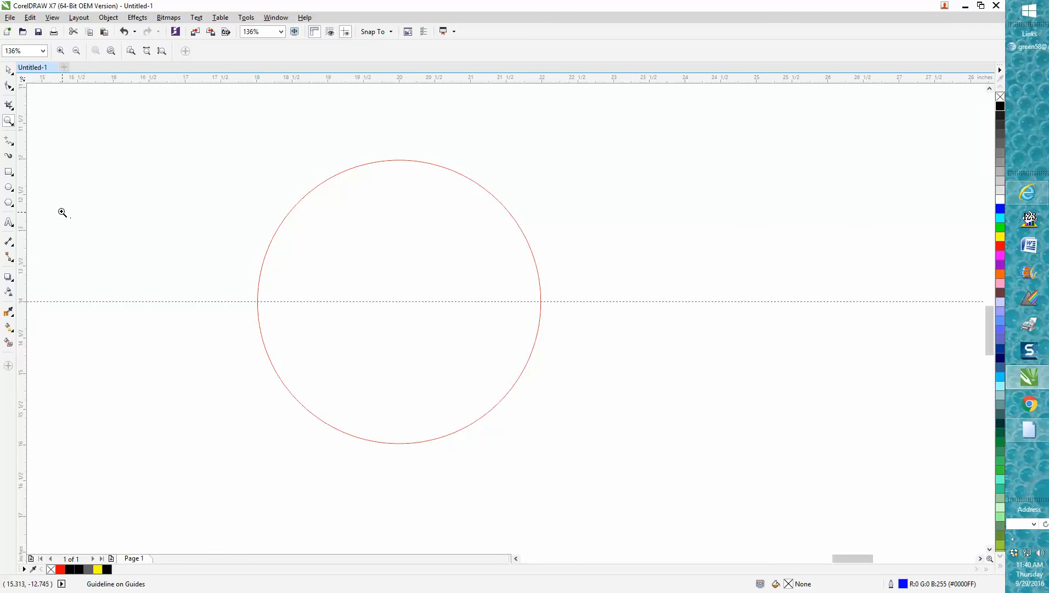
left_click_drag(21, 241, 218, 247)
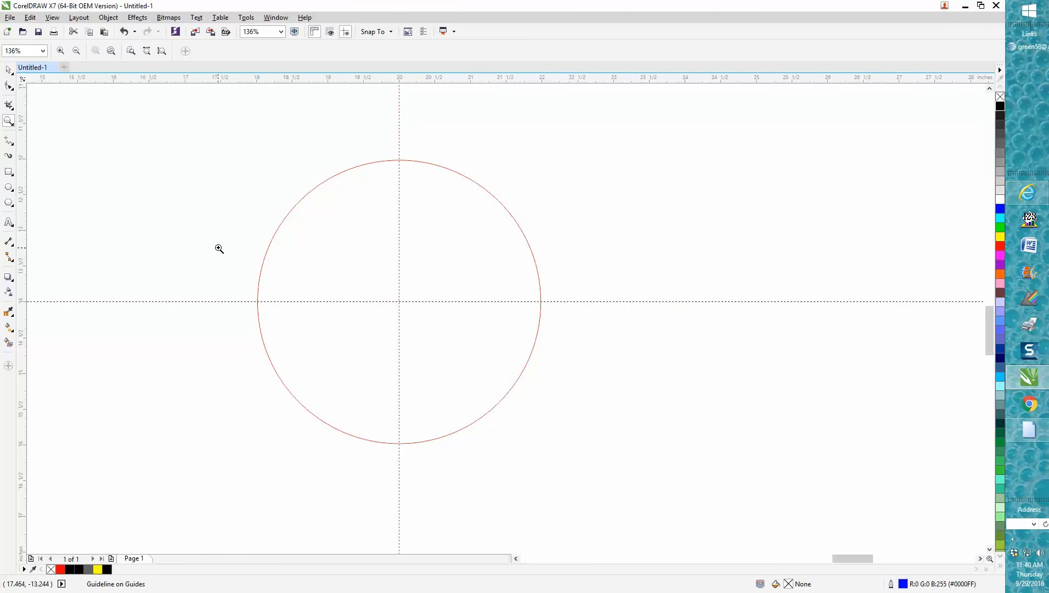
Step: Draw a rectangle about 0.053 by 0.335 inches down from the circle's top quadrant and give it a black fill and no outline
left_click(8, 172)
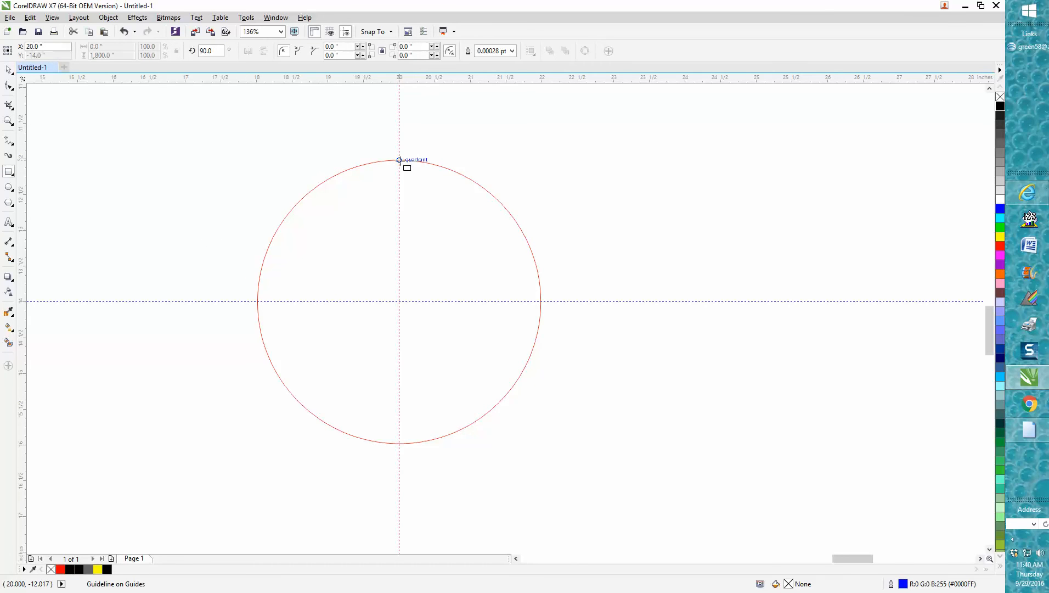
left_click_drag(399, 160, 405, 185)
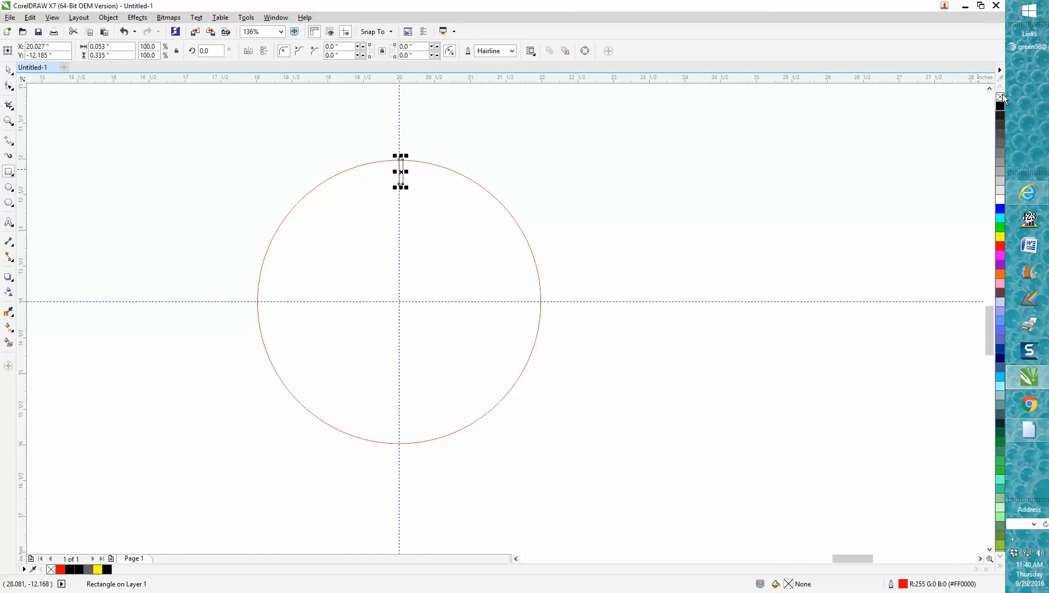
left_click(1000, 104)
right_click(1000, 96)
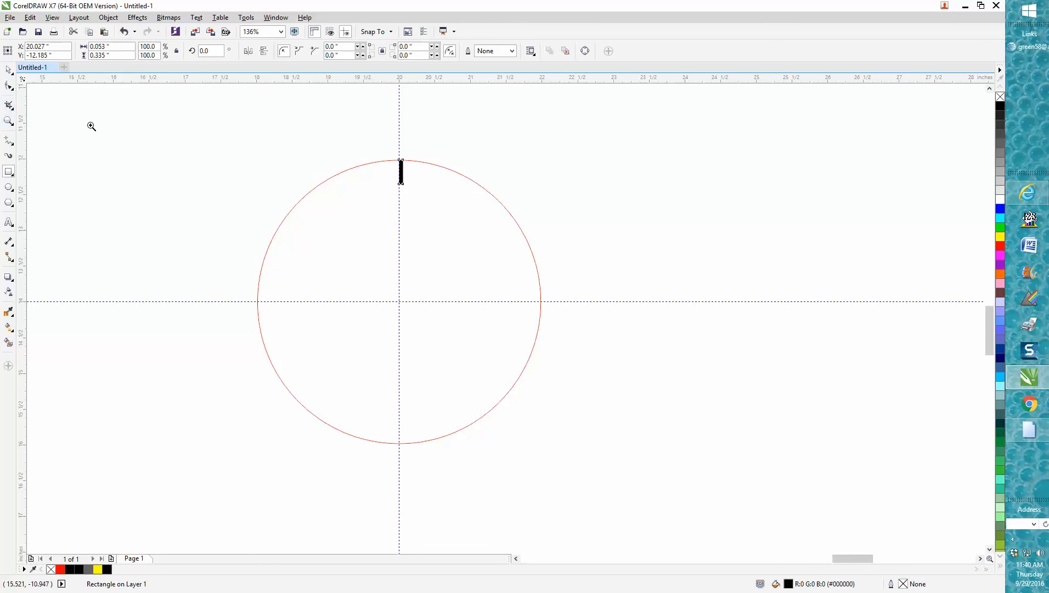
Step: Nudge the black bar sideways until it is centered on the vertical guideline
left_click(9, 120)
left_click_drag(377, 154, 440, 201)
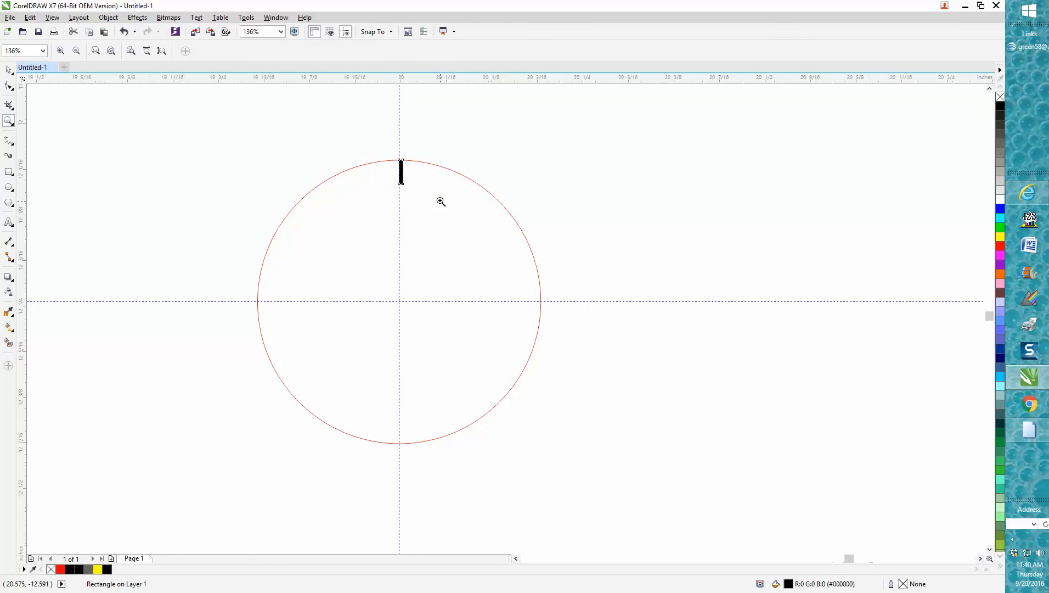
left_click(10, 70)
left_click(253, 104)
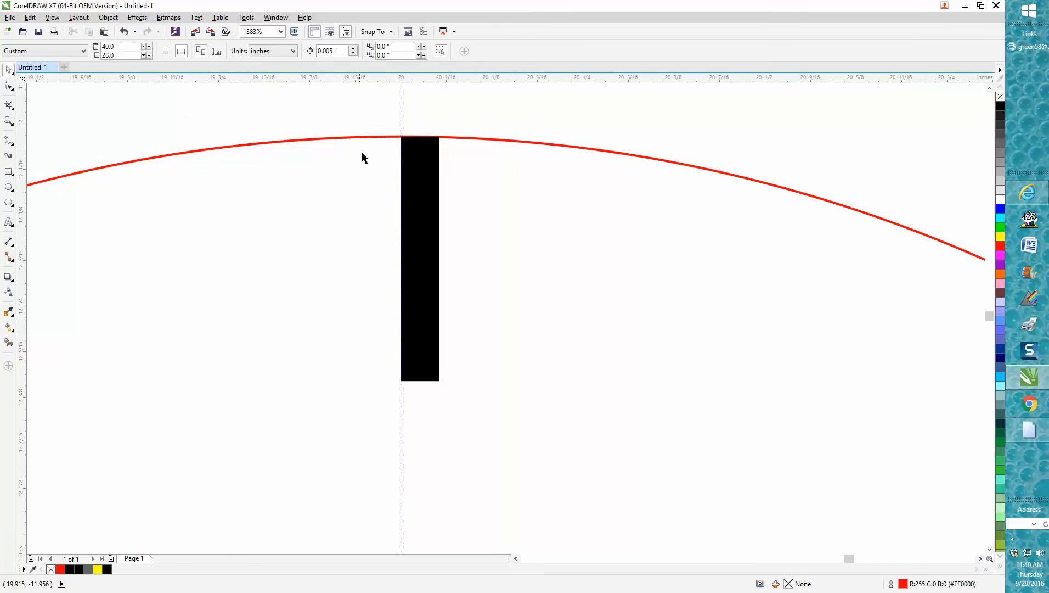
left_click(408, 177)
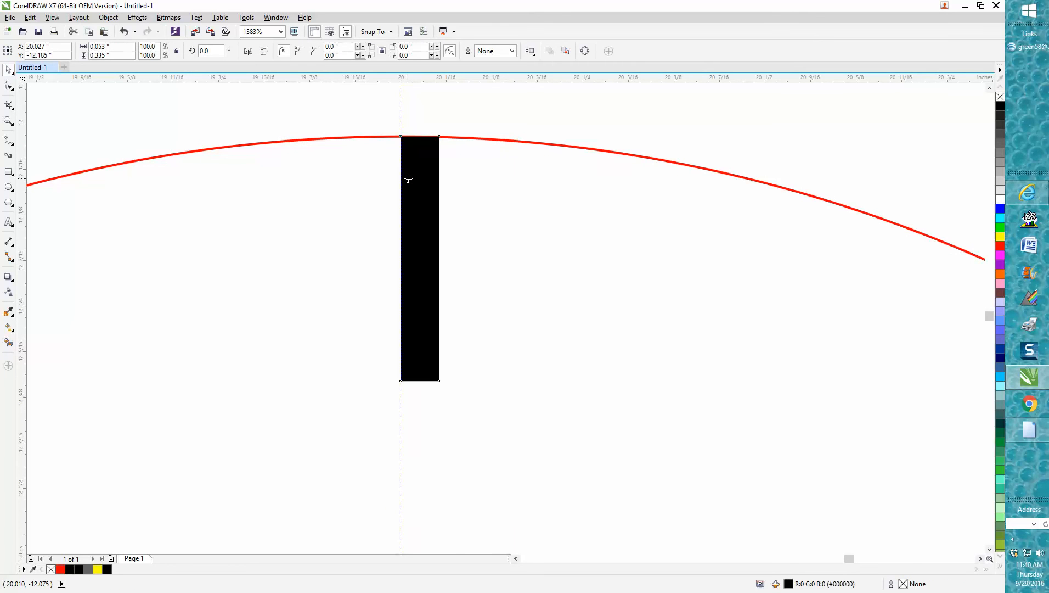
key("Left")
key("Left")
key("Left")
key("Left")
key("Left")
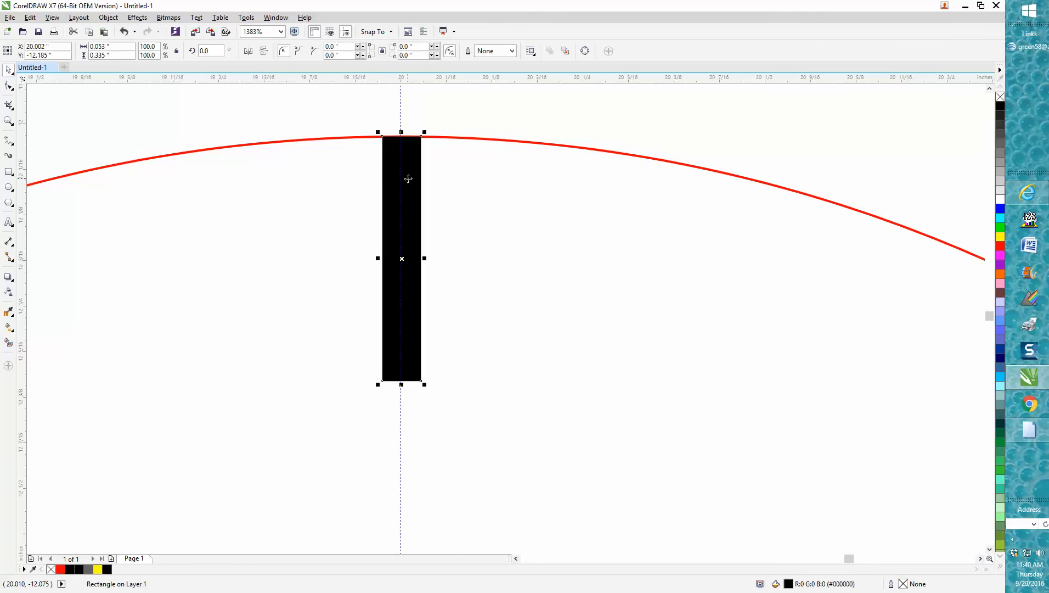
Step: Move the black bar's rotation center to the guideline intersection at the circle's center, undoing any accidental shift of the circle
scroll(408, 179, "down", 4)
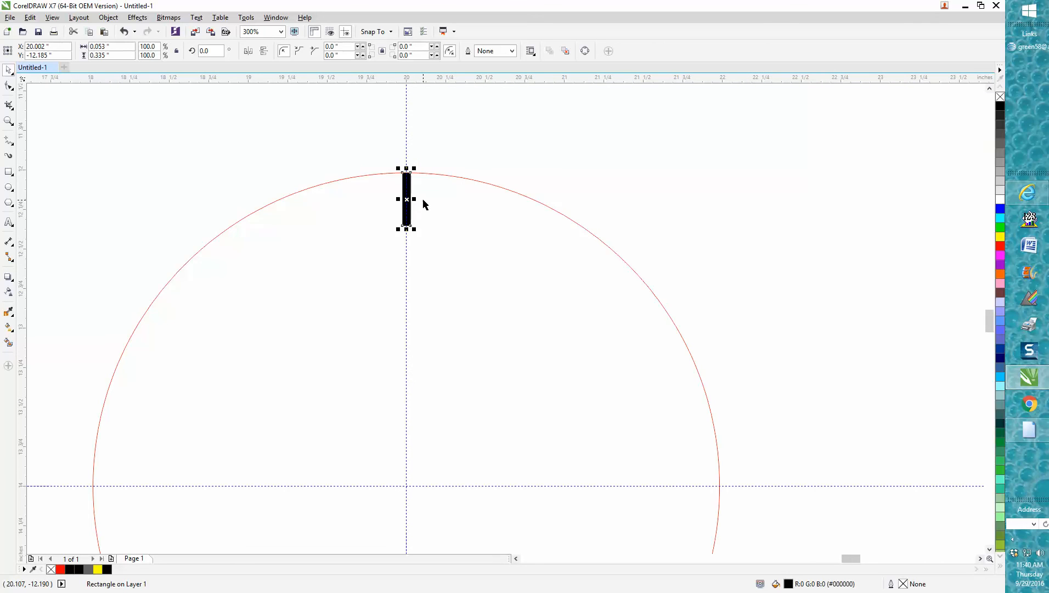
left_click(407, 200)
left_click_drag(406, 200, 407, 485)
left_click_drag(409, 260, 410, 254)
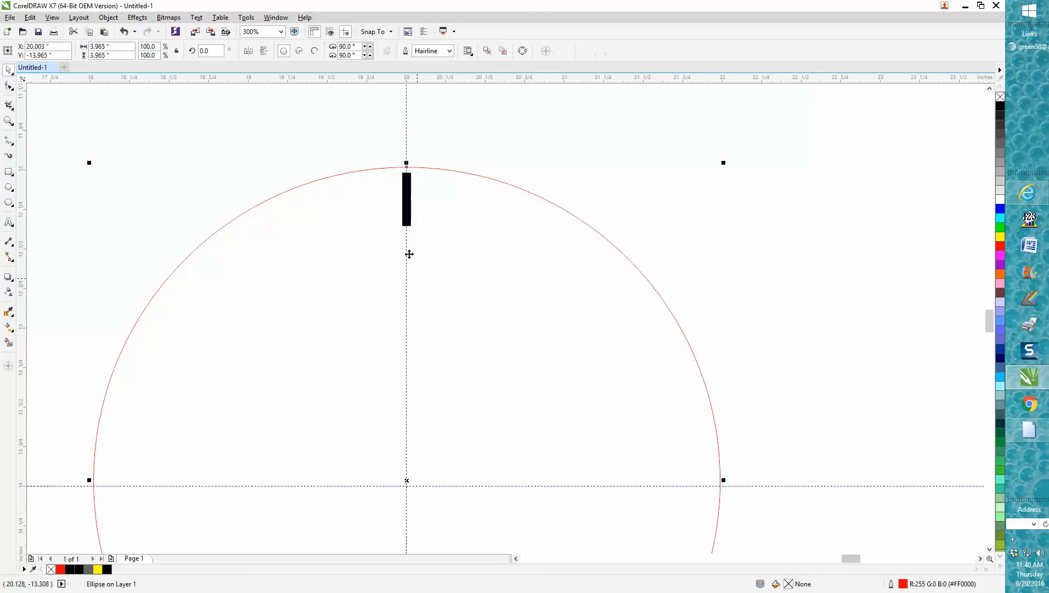
left_click(124, 32)
left_click(411, 188)
left_click(410, 188)
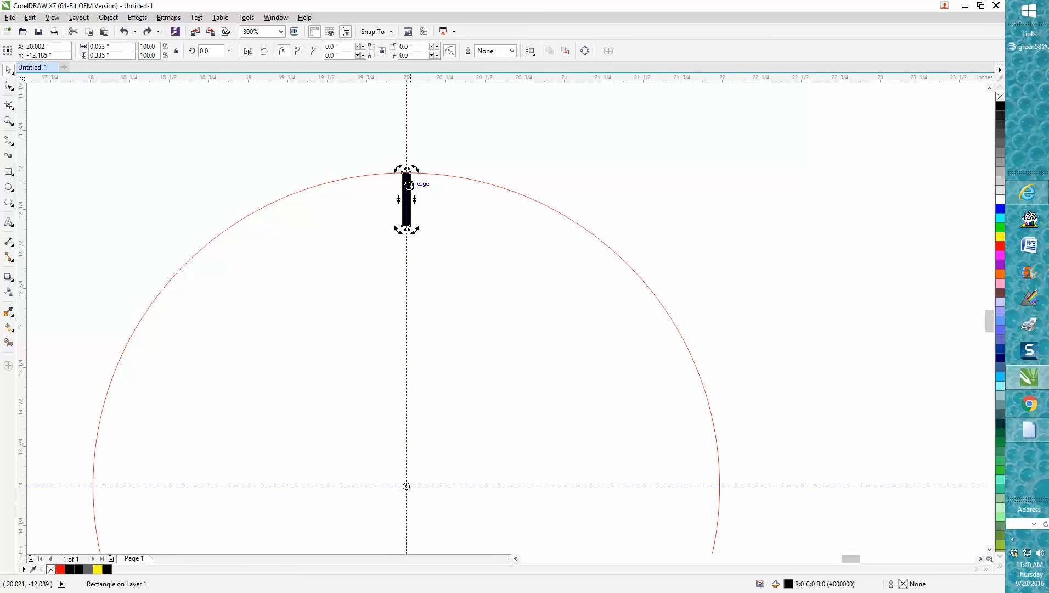
Step: Create a copy of the black bar rotated about the circle's center and set the copy's angle to 5 degrees
left_click_drag(208, 54, 198, 53)
type("10")
key("Return")
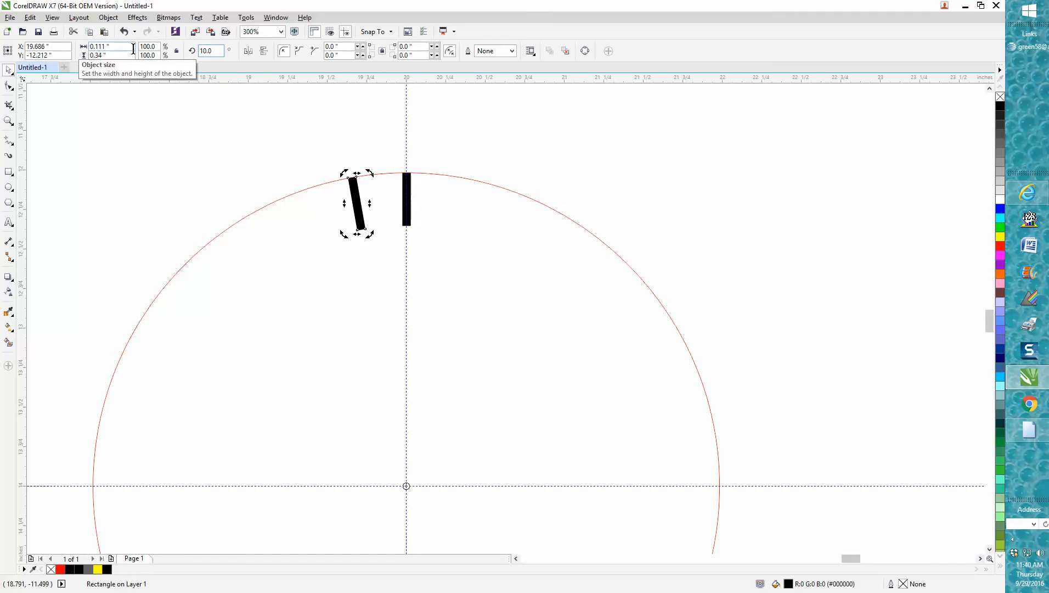
left_click_drag(216, 54, 191, 59)
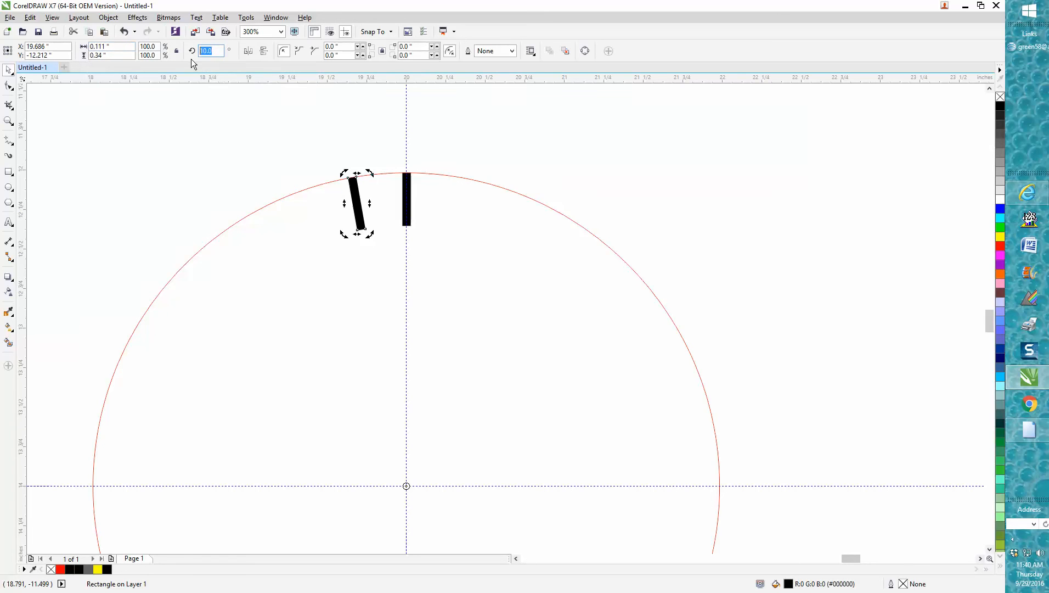
type("5")
key("Return")
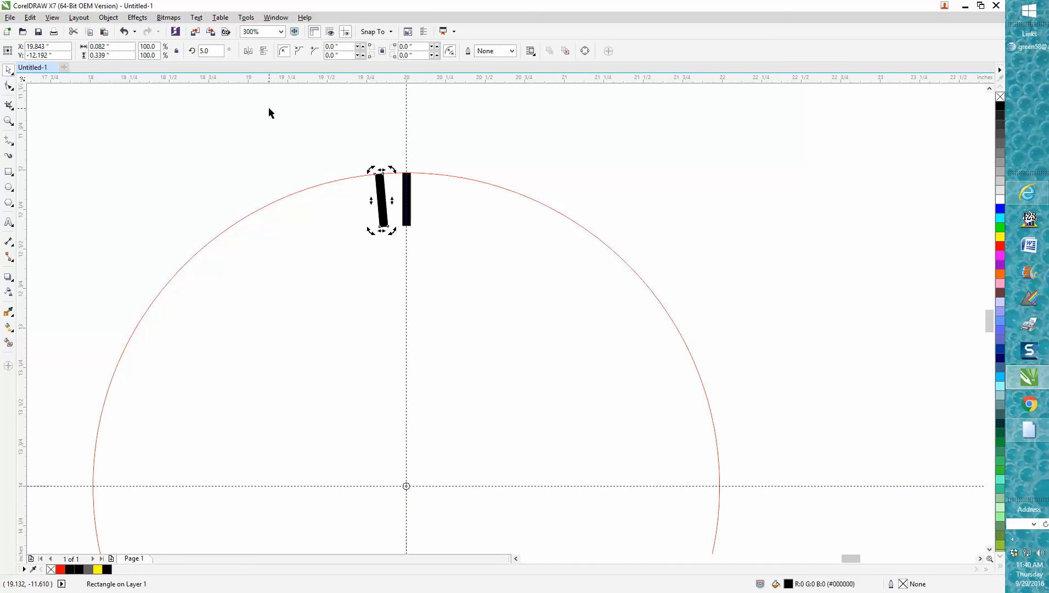
Step: Create another bar copy at 10 degrees and repeat the rotated duplication at 5-degree intervals around the whole circle
left_click_drag(206, 55, 184, 55)
type("10")
key("Return")
key("ctrl+r")
key("ctrl+r")
key("ctrl+r")
key("ctrl+r")
key("ctrl+r")
key("ctrl+r")
key("ctrl+r")
key("ctrl+r")
key("ctrl+r")
key("ctrl+r")
key("ctrl+r")
key("ctrl+r")
key("ctrl+r")
key("ctrl+r")
key("ctrl+r")
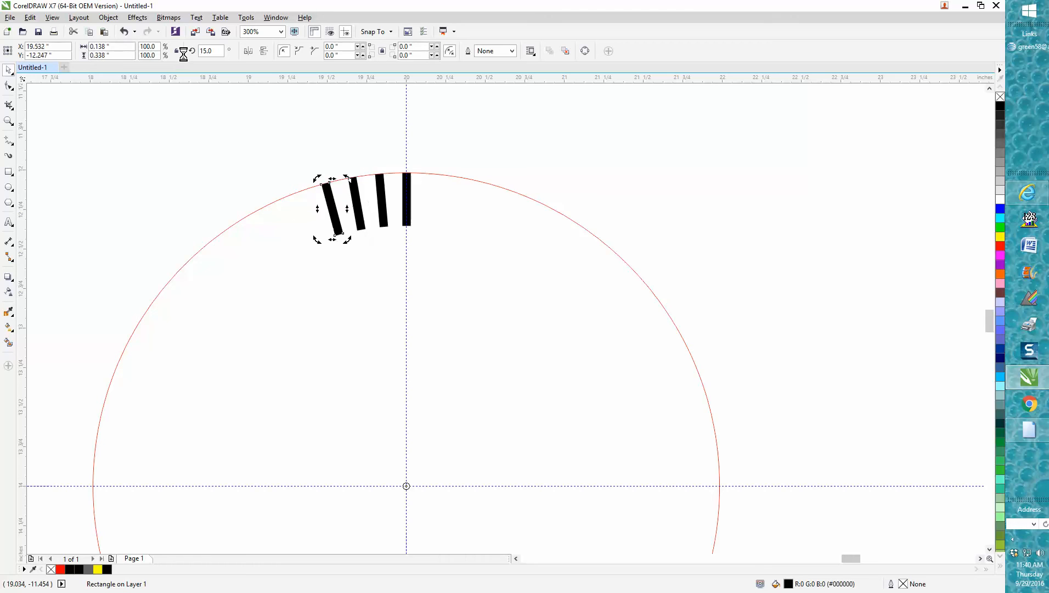
key("ctrl+r")
key("ctrl+r")
key("ctrl+r")
key("ctrl+r")
key("ctrl+r")
key("ctrl+r")
key("ctrl+r")
key("ctrl+r")
key("ctrl+r")
key("ctrl+r")
key("ctrl+r")
key("ctrl+r")
key("ctrl+r")
key("ctrl+r")
key("ctrl+r")
key("ctrl+r")
key("ctrl+r")
key("ctrl+r")
key("ctrl+r")
key("ctrl+r")
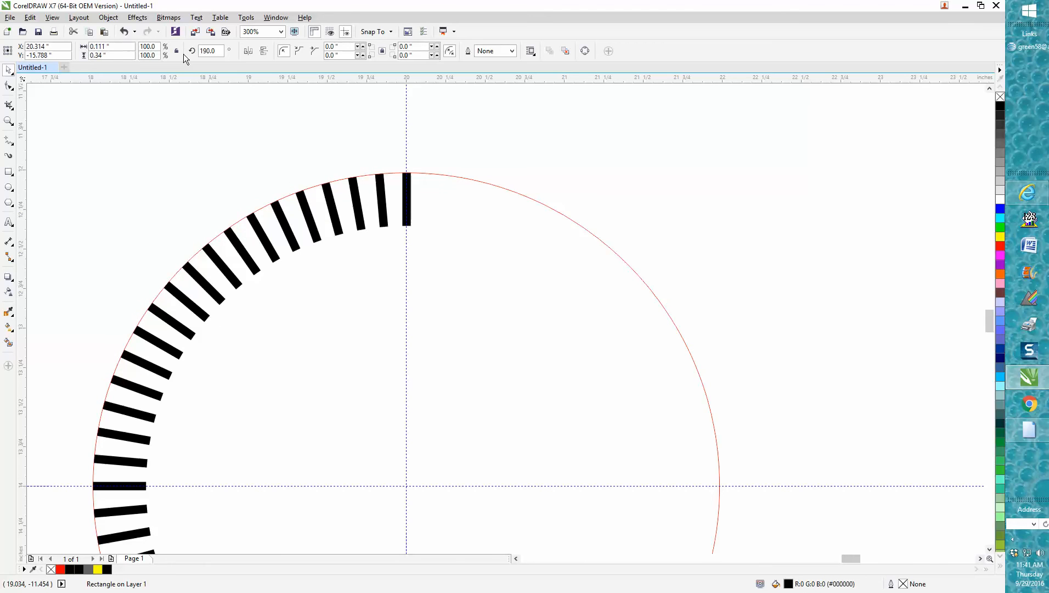
key("ctrl+r")
key("ctrl+r")
key("ctrl+r")
key("ctrl+r")
key("ctrl+r")
key("ctrl+r")
key("ctrl+r")
key("ctrl+r")
key("ctrl+r")
key("ctrl+r")
key("ctrl+r")
key("ctrl+r")
key("ctrl+r")
key("ctrl+r")
key("ctrl+r")
key("ctrl+r")
key("ctrl+r")
key("ctrl+r")
key("ctrl+r")
key("ctrl+r")
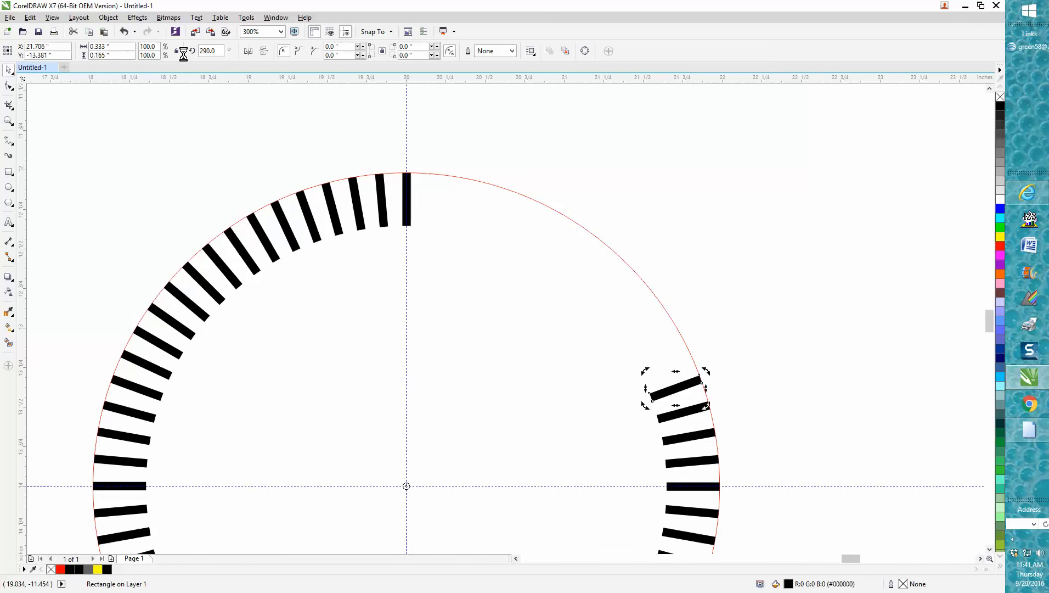
key("ctrl+r")
key("ctrl+r")
key("ctrl+r")
key("ctrl+r")
key("ctrl+r")
key("ctrl+r")
key("ctrl+r")
key("ctrl+r")
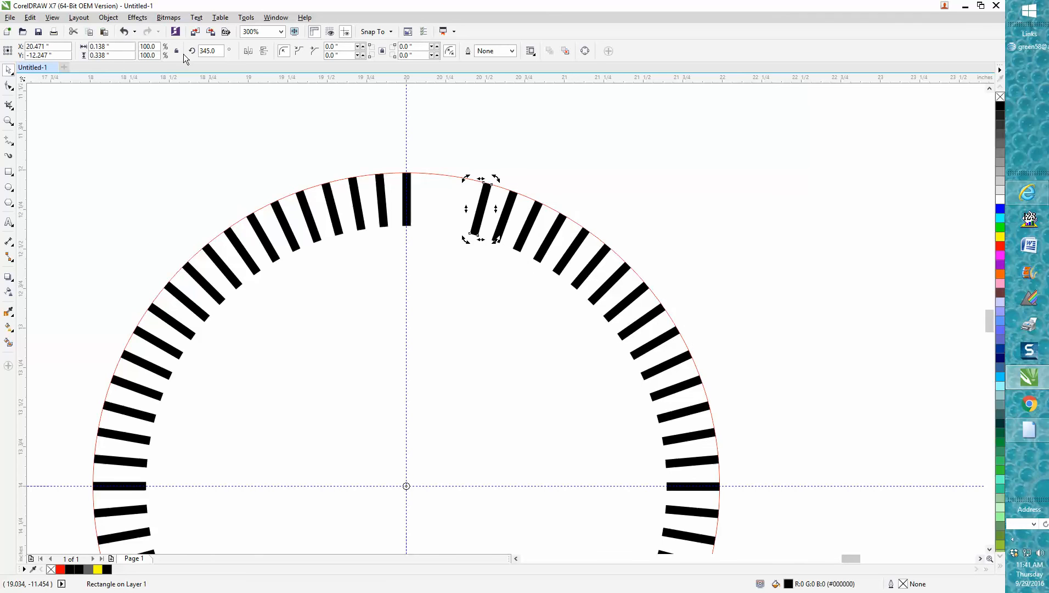
Step: Delete the red construction circle around the ring of bars
key("F3")
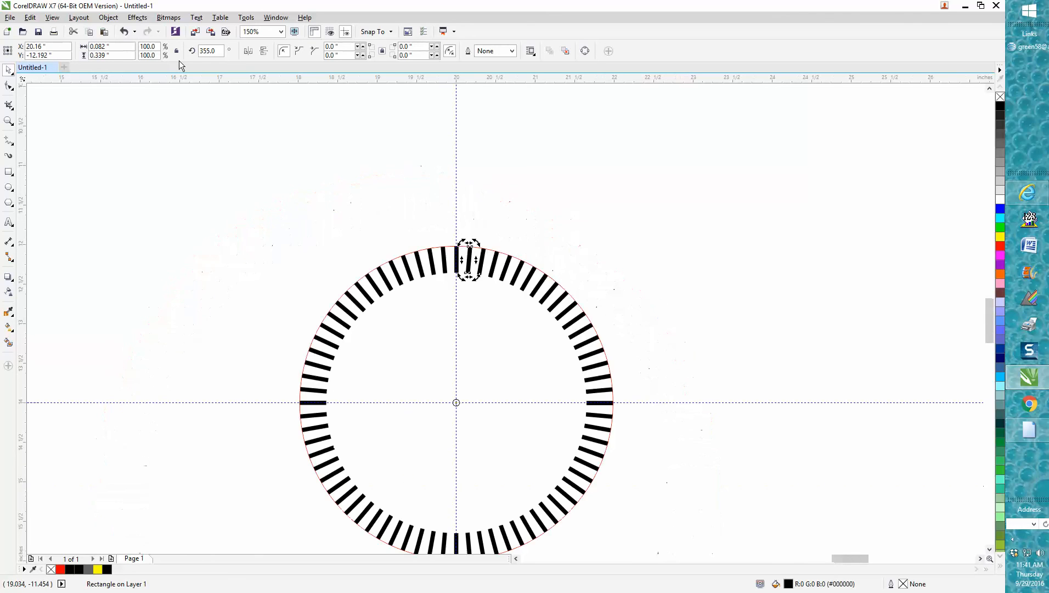
left_click(335, 216)
left_click(424, 248)
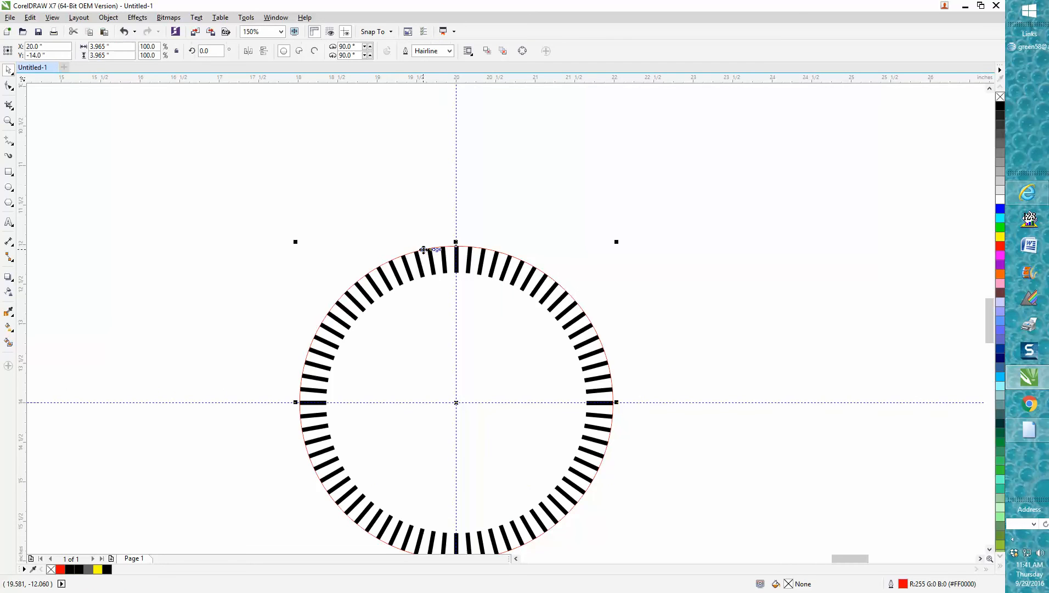
key("Delete")
Step: Select all the bars of the ring and group them
scroll(384, 247, "down", 1)
left_click_drag(328, 246, 532, 418)
left_click_drag(314, 228, 542, 428)
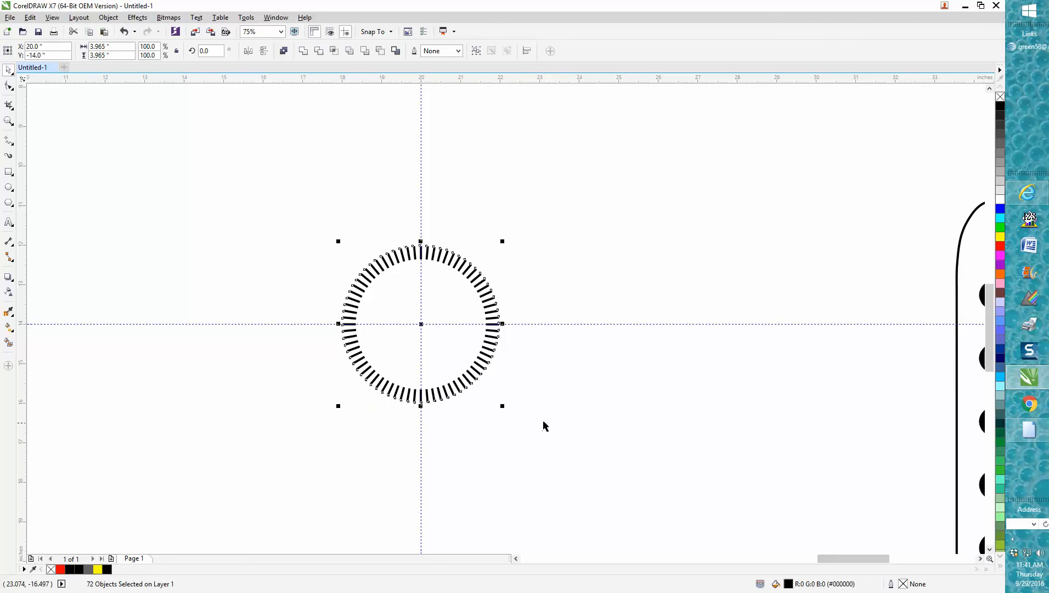
key("ctrl+g")
Step: Move the grouped camera from the page's right edge back onto the page, around the ring of bars
scroll(542, 380, "down", 1)
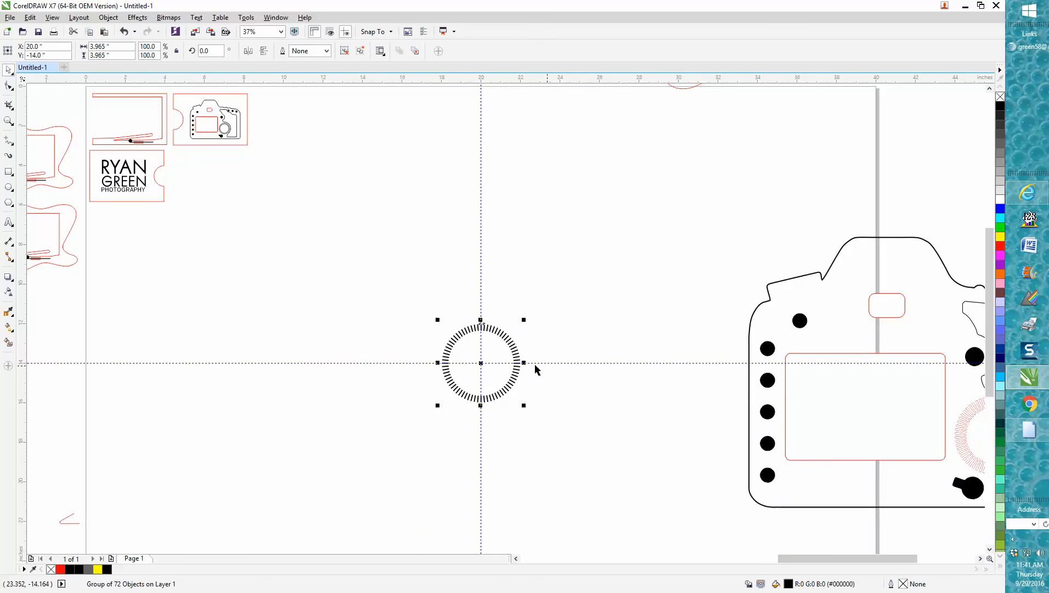
left_click(907, 375)
left_click_drag(928, 371, 504, 253)
Step: Ungroup the camera into its separate parts
left_click(554, 443)
left_click(546, 347)
left_click(108, 17)
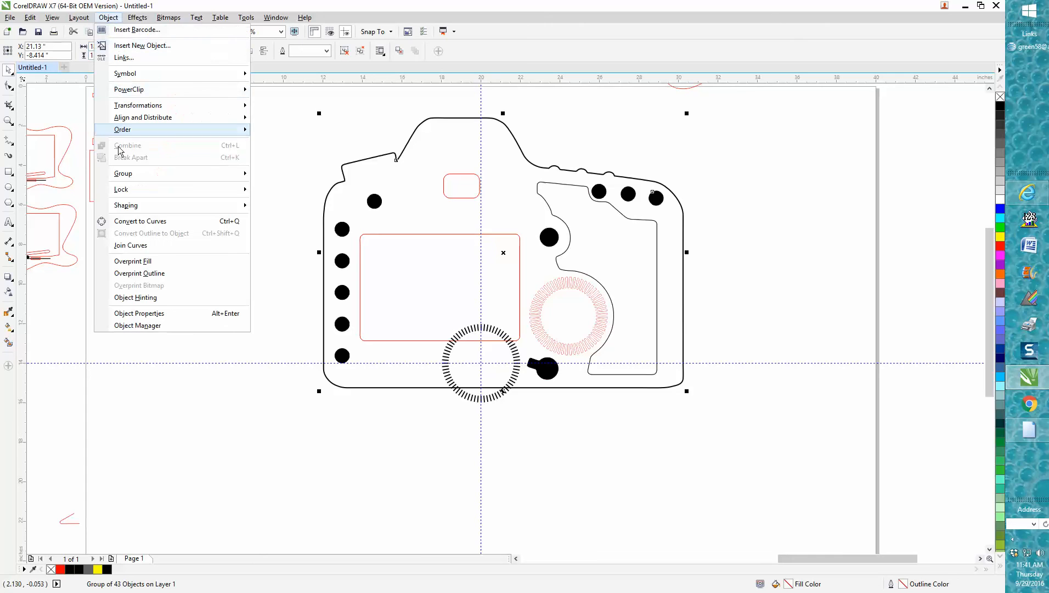
mouse_move(151, 188)
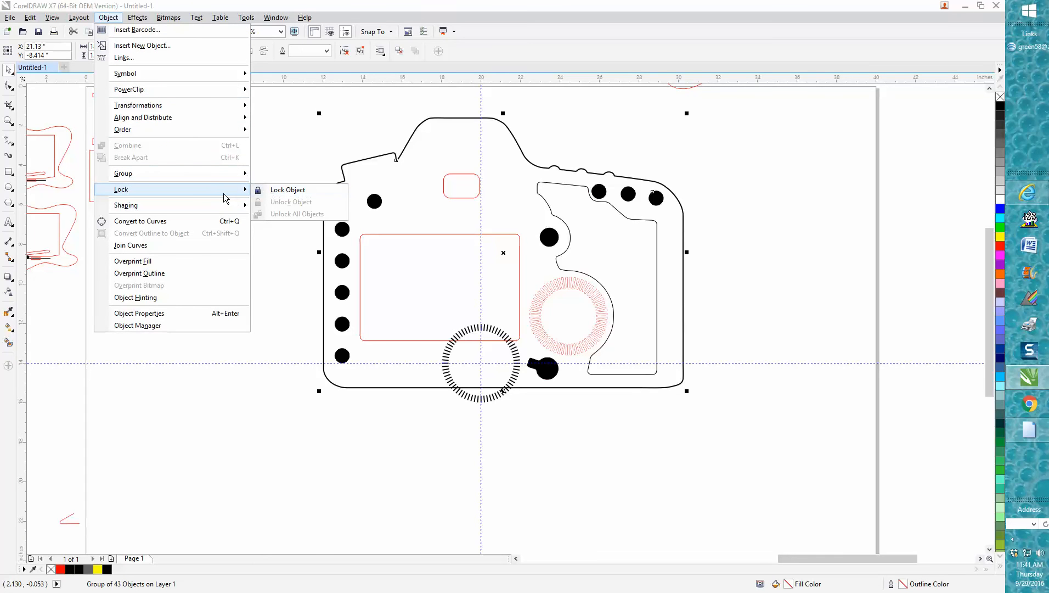
mouse_move(211, 174)
left_click(278, 187)
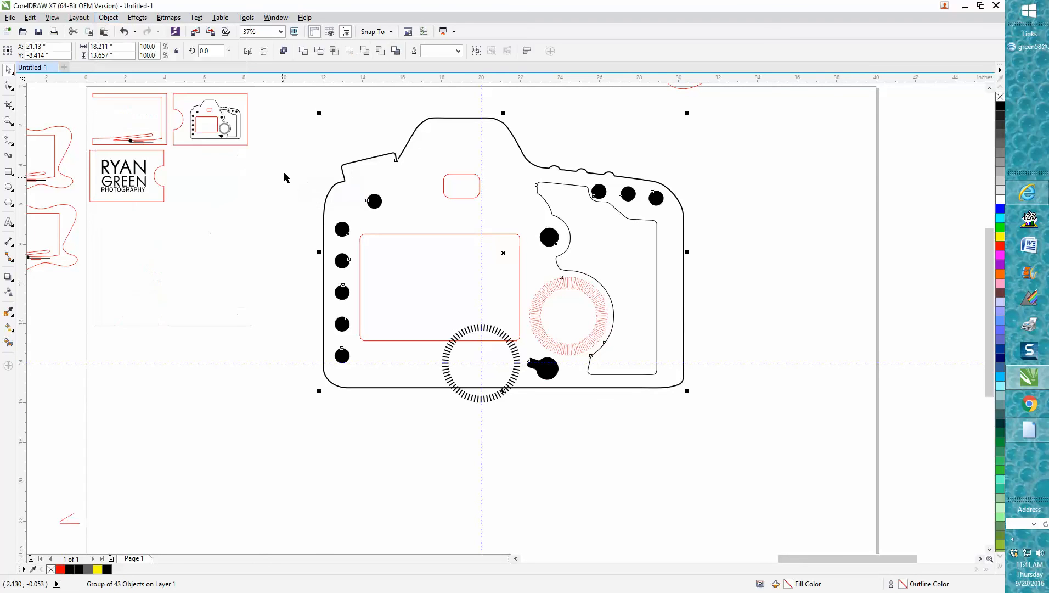
Step: Delete the camera's old red toothed dial and move the new ring of bars into its place
left_click(570, 283)
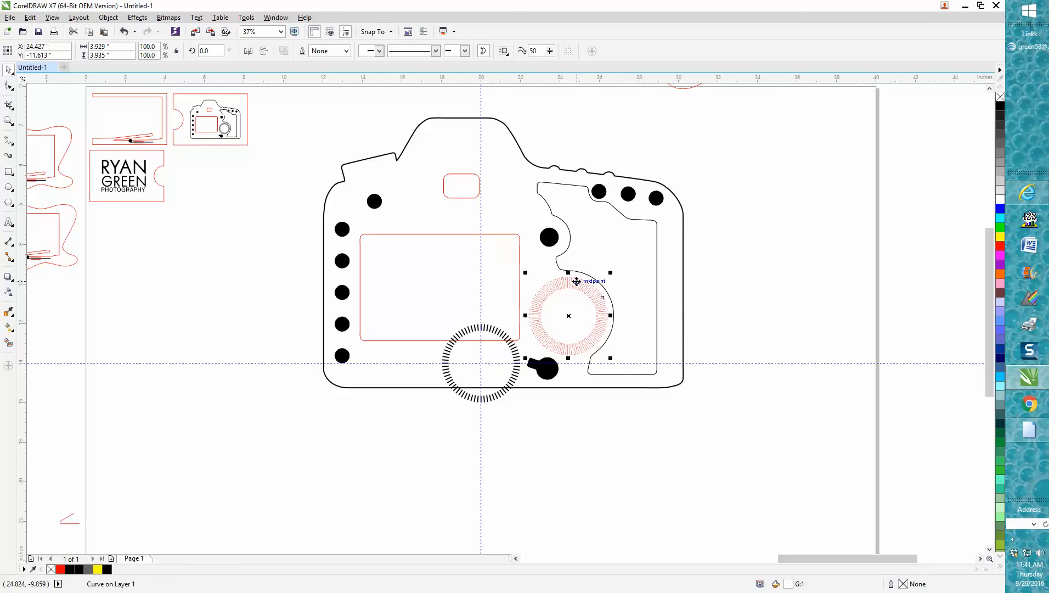
left_click(564, 302)
key("Delete")
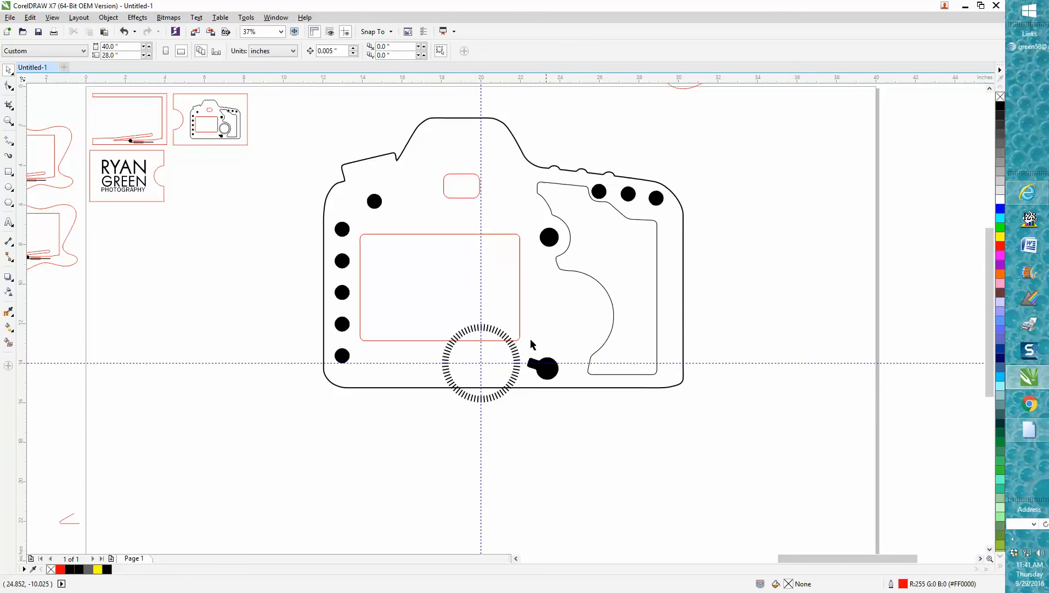
left_click(518, 355)
left_click_drag(484, 363, 579, 312)
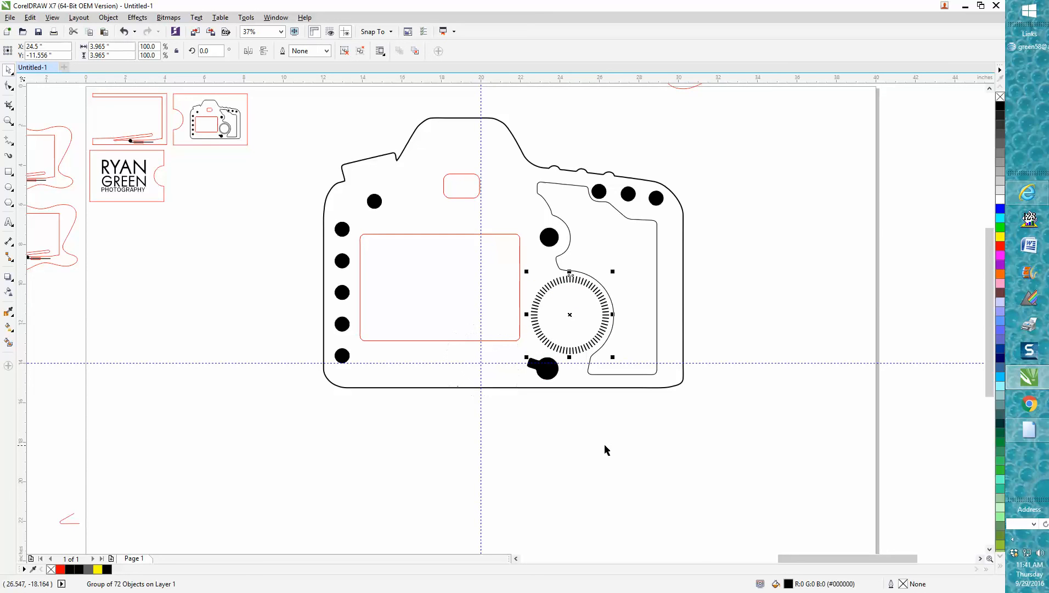
Step: Delete the vertical and the horizontal guideline crossing the camera artwork
left_click(8, 122)
left_click_drag(304, 112, 747, 403)
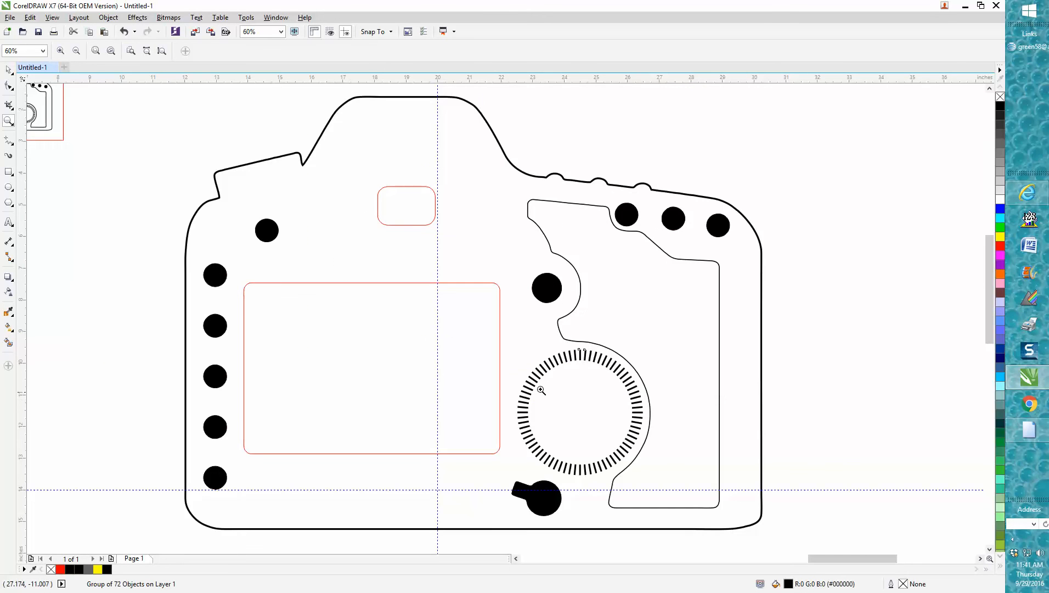
scroll(540, 389, "down", 3)
left_click_drag(341, 289, 435, 357)
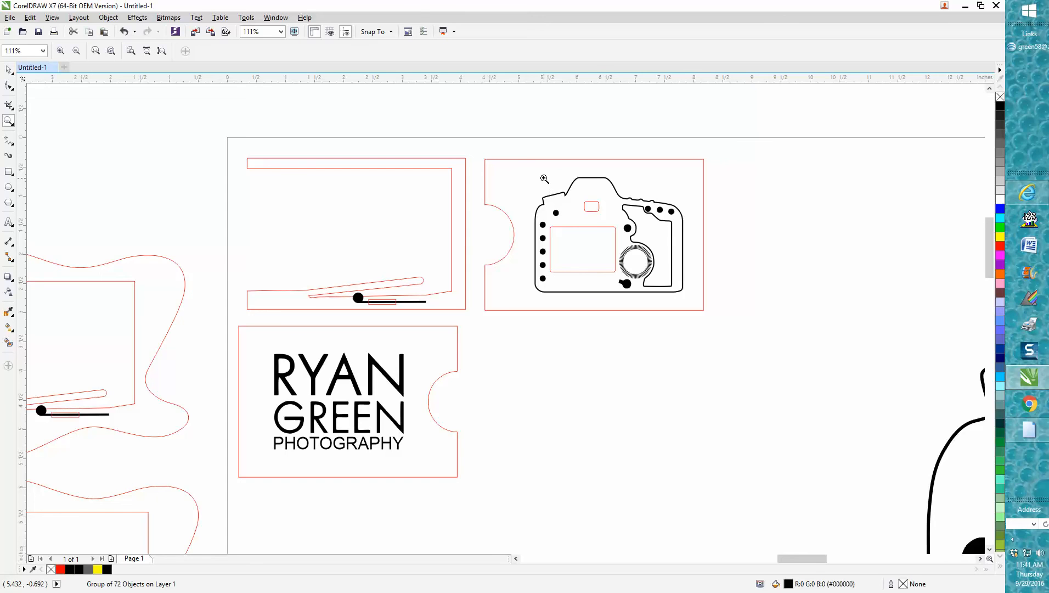
scroll(596, 228, "down", 3)
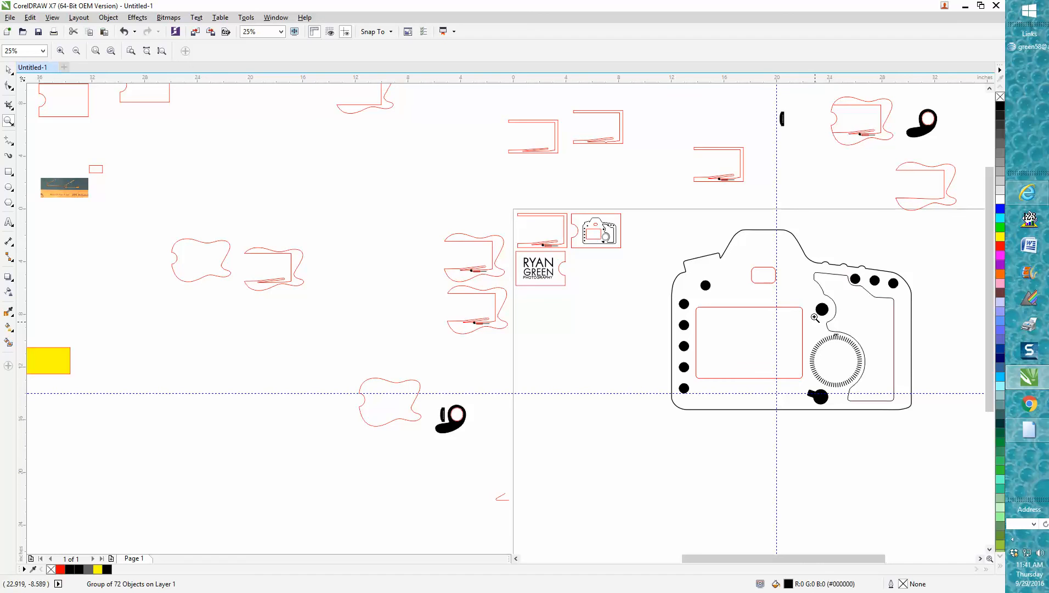
left_click(8, 70)
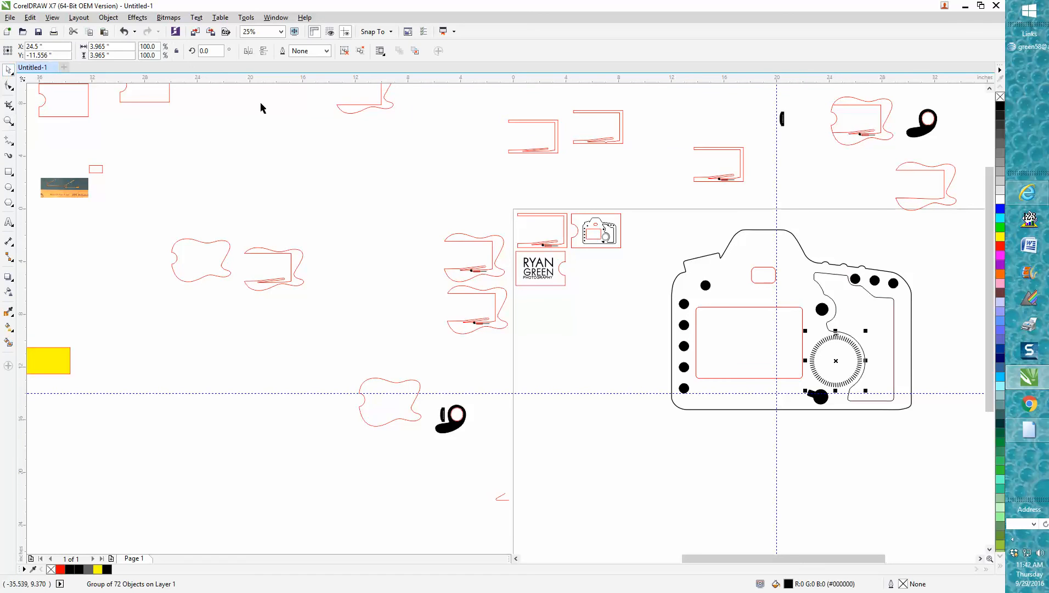
left_click(777, 183)
key("Delete")
left_click(591, 393)
key("Delete")
left_click(9, 121)
mouse_move(511, 204)
left_mouse_down()
mouse_move(771, 371)
mouse_move(931, 430)
left_mouse_up()
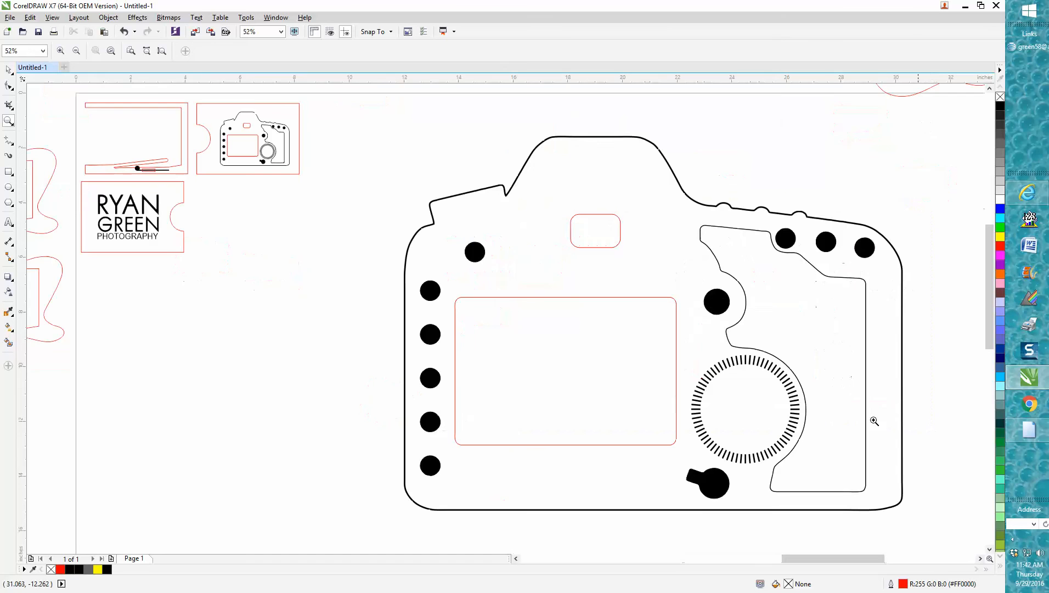